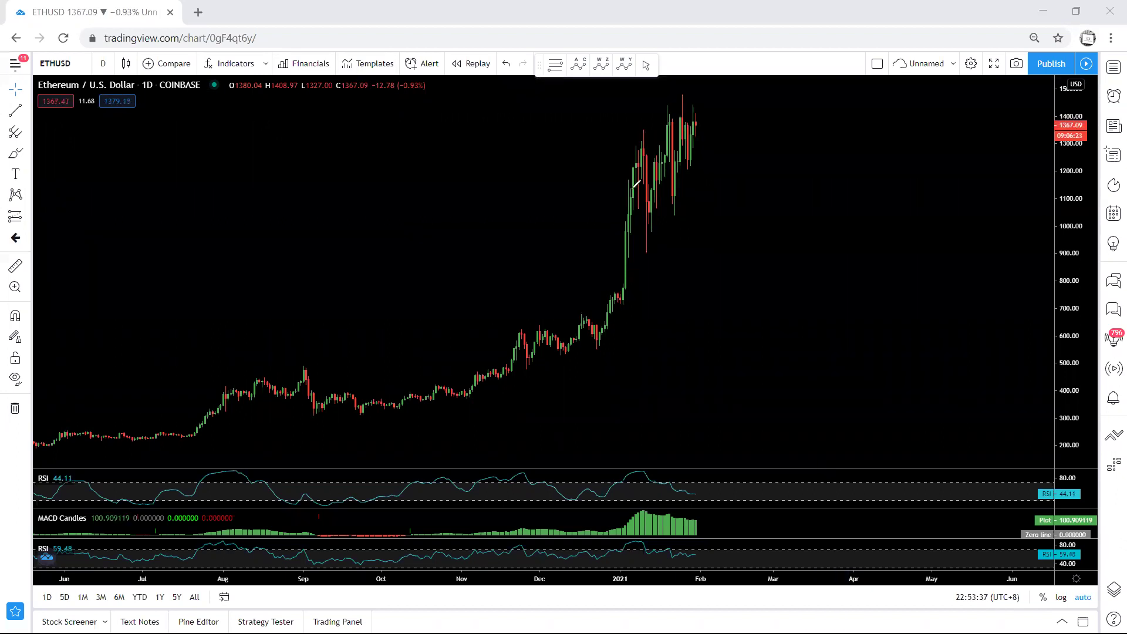
# - Sketch two rising channel lines above and below the latest January price swings on the daily chart
pyautogui.moveTo(681, 101); pyautogui.dragTo(624, 145)
pyautogui.moveTo(703, 141)
pyautogui.mouseDown()
pyautogui.moveTo(672, 159)
pyautogui.moveTo(643, 212)
pyautogui.mouseUp()
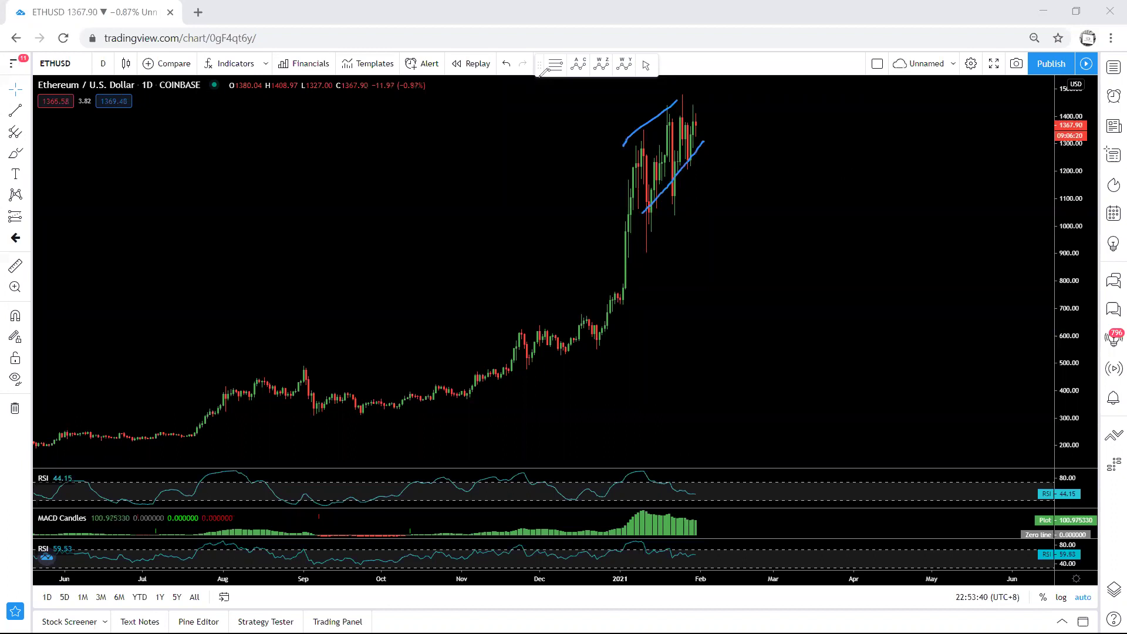
# - Draw arrows pointing at the latest part of the RSI line and the MACD Candles histogram, and clear them
pyautogui.moveTo(1076, 169); pyautogui.dragTo(1077, 196)
pyautogui.moveTo(888, 229); pyautogui.dragTo(814, 242)
pyautogui.click(731, 83)
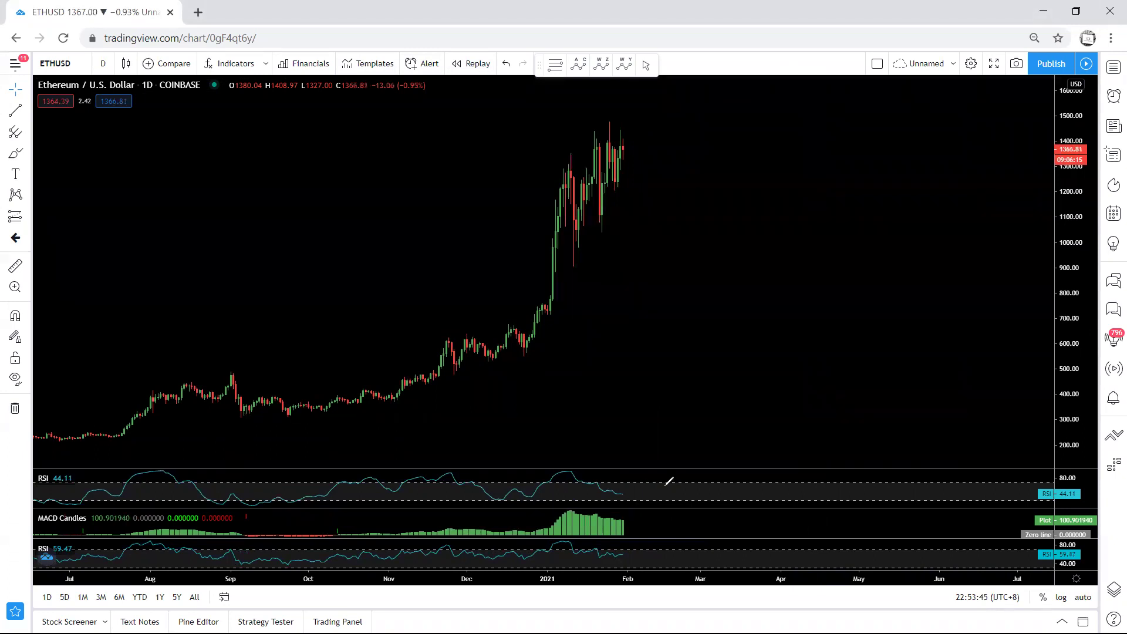
pyautogui.moveTo(642, 474); pyautogui.dragTo(641, 499)
pyautogui.moveTo(628, 486); pyautogui.dragTo(666, 486)
pyautogui.moveTo(659, 527)
pyautogui.mouseDown()
pyautogui.moveTo(625, 519)
pyautogui.moveTo(628, 531)
pyautogui.mouseUp()
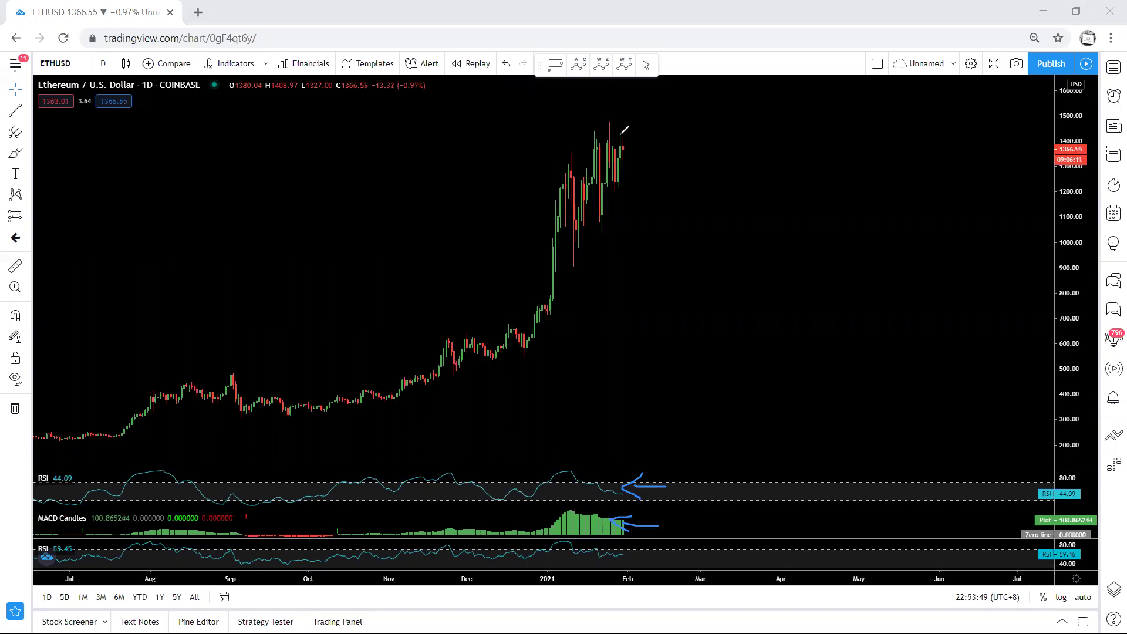
pyautogui.click(732, 79)
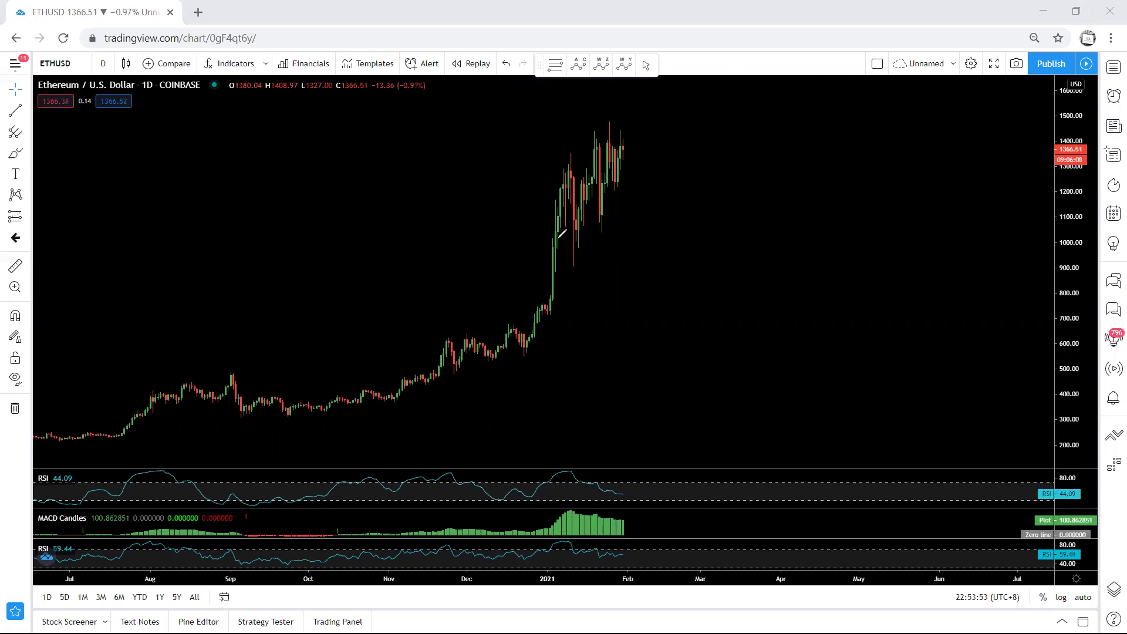
# - Sketch a rising channel over the January swings with a projected pullback and an upward arrow beyond 1500, and clear the sketch
pyautogui.moveTo(617, 129); pyautogui.dragTo(634, 204)
pyautogui.click(708, 68)
pyautogui.moveTo(613, 127); pyautogui.dragTo(564, 185)
pyautogui.moveTo(629, 167)
pyautogui.mouseDown()
pyautogui.moveTo(576, 221)
pyautogui.moveTo(616, 150)
pyautogui.moveTo(634, 147)
pyautogui.moveTo(637, 132)
pyautogui.moveTo(654, 153)
pyautogui.moveTo(666, 93)
pyautogui.mouseUp()
pyautogui.moveTo(650, 106)
pyautogui.mouseDown()
pyautogui.moveTo(667, 90)
pyautogui.moveTo(670, 108)
pyautogui.mouseUp()
pyautogui.hotkey('ctrl', 'shift', '7')
# - Sketch the price swings bouncing between the daily channel lines with a projected dip and rebound, and clear all sketches
pyautogui.moveTo(567, 171); pyautogui.dragTo(568, 233)
pyautogui.moveTo(597, 148); pyautogui.dragTo(598, 214)
pyautogui.moveTo(621, 130)
pyautogui.mouseDown()
pyautogui.moveTo(646, 186)
pyautogui.moveTo(670, 98)
pyautogui.moveTo(668, 123)
pyautogui.moveTo(549, 186)
pyautogui.mouseUp()
pyautogui.moveTo(636, 189)
pyautogui.mouseDown()
pyautogui.moveTo(578, 238)
pyautogui.moveTo(570, 177)
pyautogui.moveTo(601, 204)
pyautogui.moveTo(627, 165)
pyautogui.mouseUp()
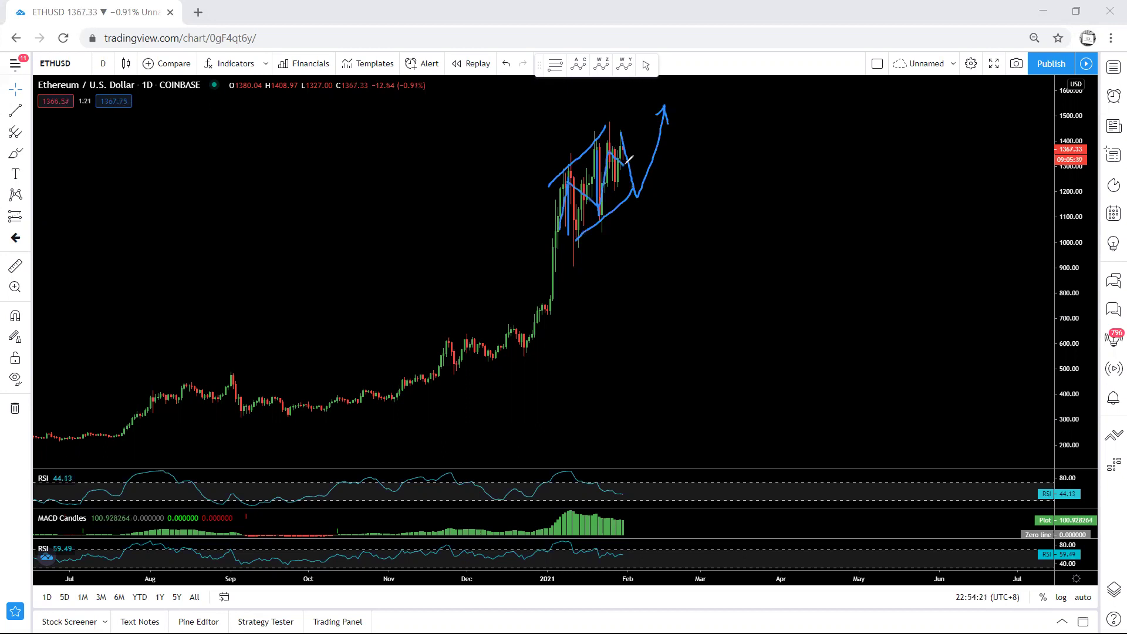
pyautogui.hotkey('ctrl', 'shift', '6')
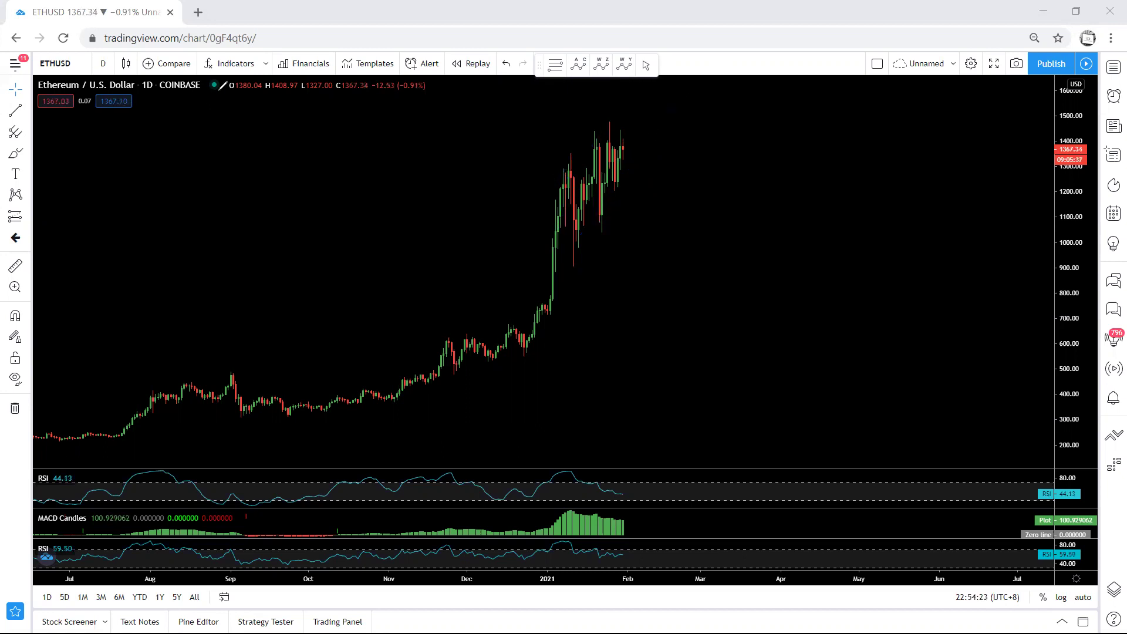
# - Switch to the 4-hour interval and draw a rising trend line from about 1197 on 28 January to about 1403 on 1 February
pyautogui.click(103, 64)
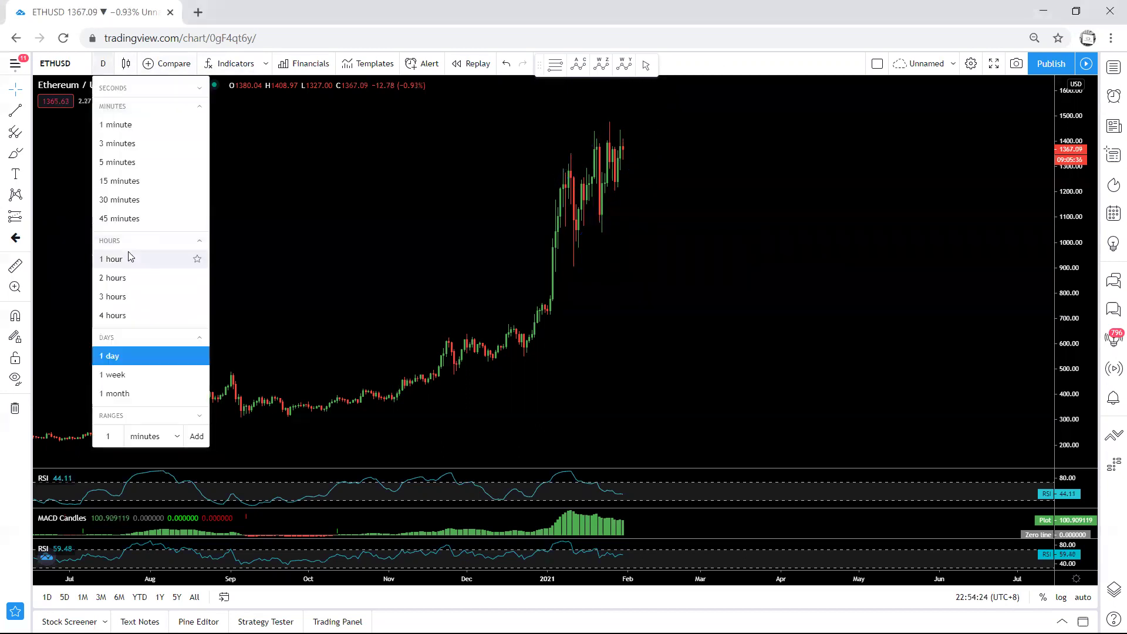
pyautogui.click(116, 317)
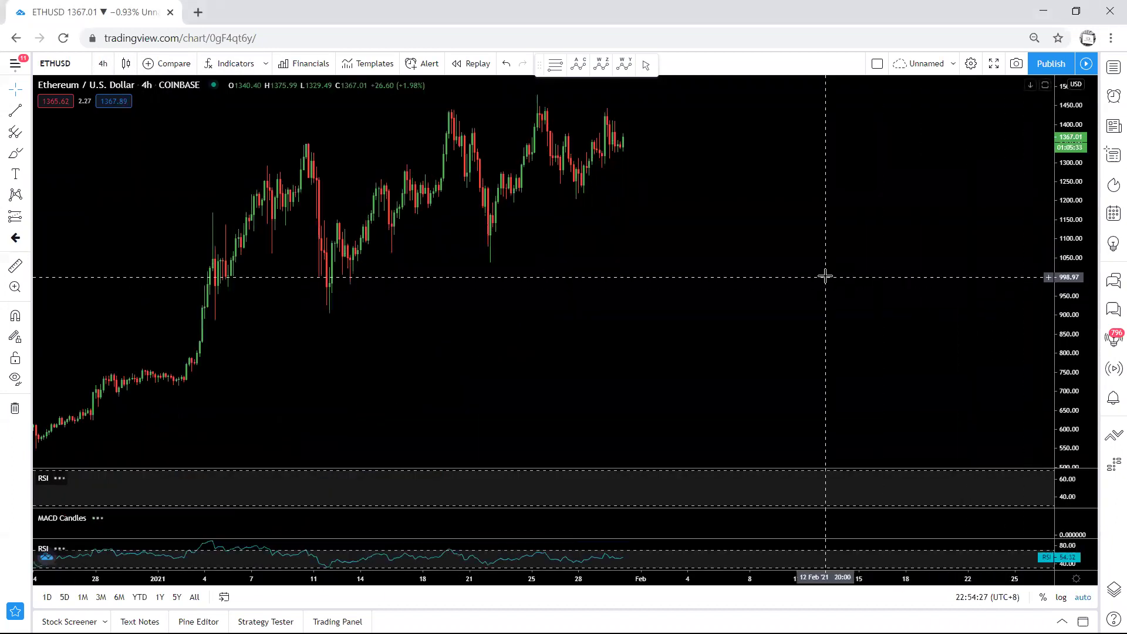
pyautogui.scroll(1, 944, 288)
pyautogui.moveTo(1072, 215); pyautogui.dragTo(1072, 228)
pyautogui.moveTo(756, 226); pyautogui.dragTo(880, 311)
pyautogui.moveTo(1061, 368); pyautogui.dragTo(1061, 340)
pyautogui.moveTo(822, 367); pyautogui.dragTo(800, 317)
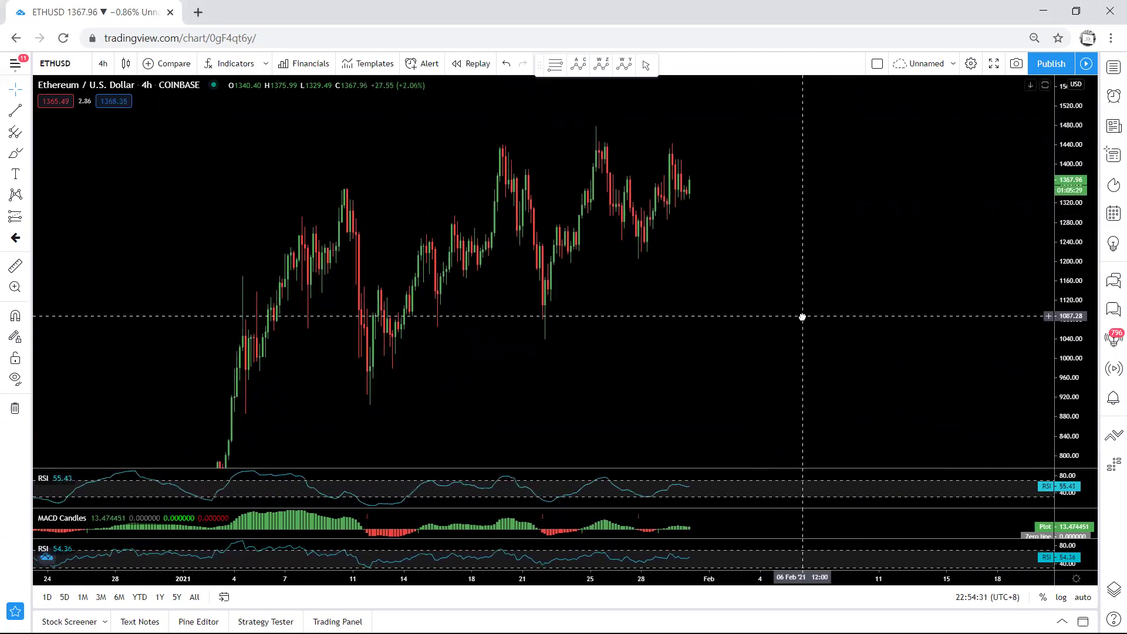
pyautogui.click(16, 110)
pyautogui.click(641, 266)
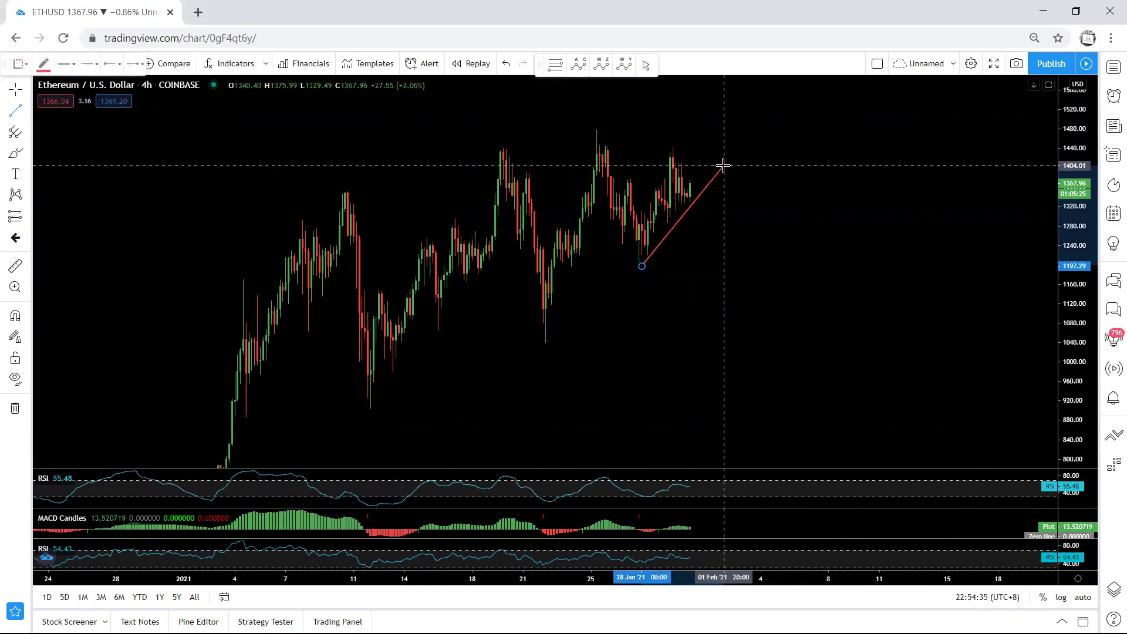
pyautogui.click(722, 166)
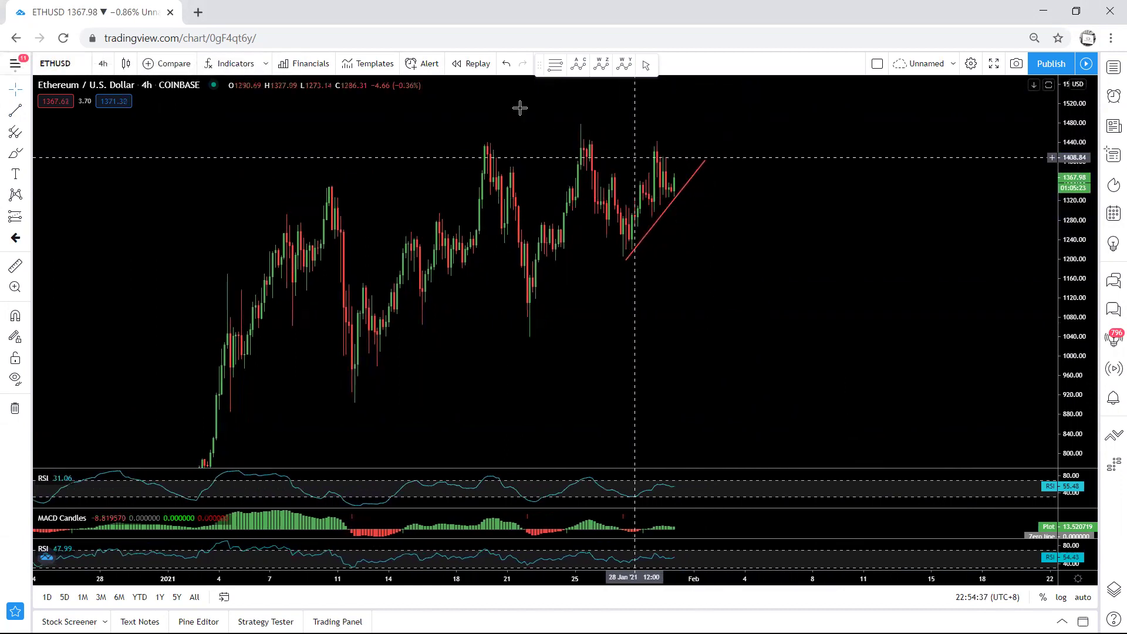
# - Sketch a projected drop below the marked low near 1200 and a circled rebound to about 1490, and clear the sketch
pyautogui.moveTo(674, 195)
pyautogui.mouseDown()
pyautogui.moveTo(680, 138)
pyautogui.moveTo(698, 259)
pyautogui.moveTo(710, 253)
pyautogui.mouseUp()
pyautogui.moveTo(603, 257); pyautogui.dragTo(645, 256)
pyautogui.moveTo(708, 274)
pyautogui.mouseDown()
pyautogui.moveTo(761, 236)
pyautogui.moveTo(793, 115)
pyautogui.moveTo(802, 145)
pyautogui.mouseUp()
pyautogui.moveTo(746, 288)
pyautogui.mouseDown()
pyautogui.moveTo(761, 101)
pyautogui.moveTo(705, 208)
pyautogui.mouseUp()
pyautogui.moveTo(741, 246); pyautogui.dragTo(780, 254)
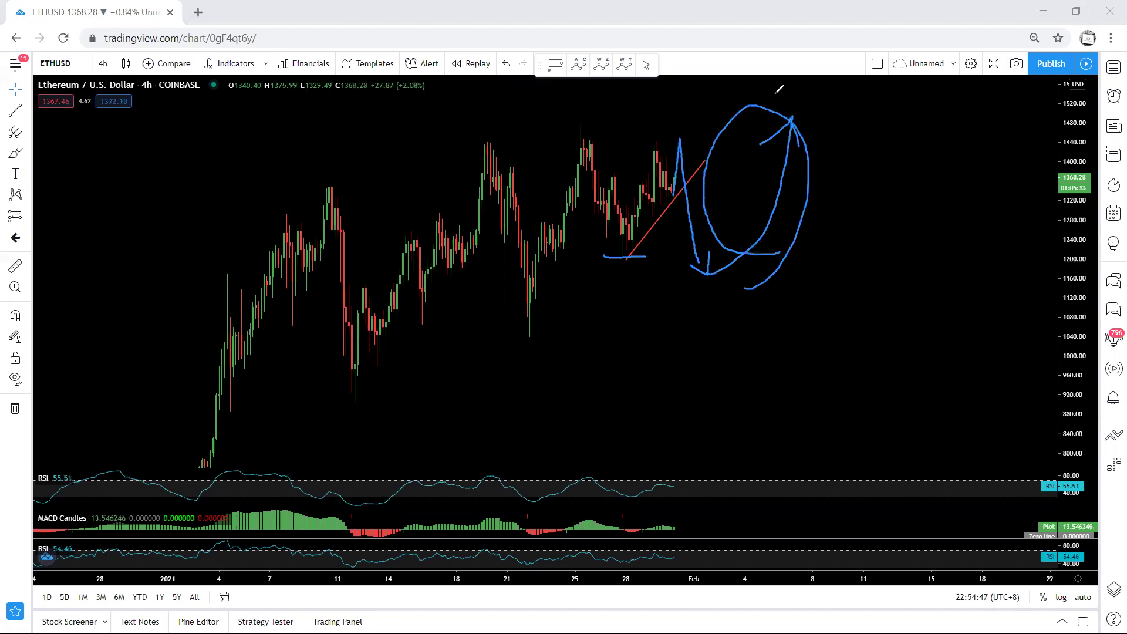
pyautogui.hotkey('ctrl', 'shift', '7')
# - Sketch drops through the trend line, a rebound arrow to about 1480, and a rising channel along the January highs and lows, and clear them
pyautogui.moveTo(670, 183); pyautogui.dragTo(695, 269)
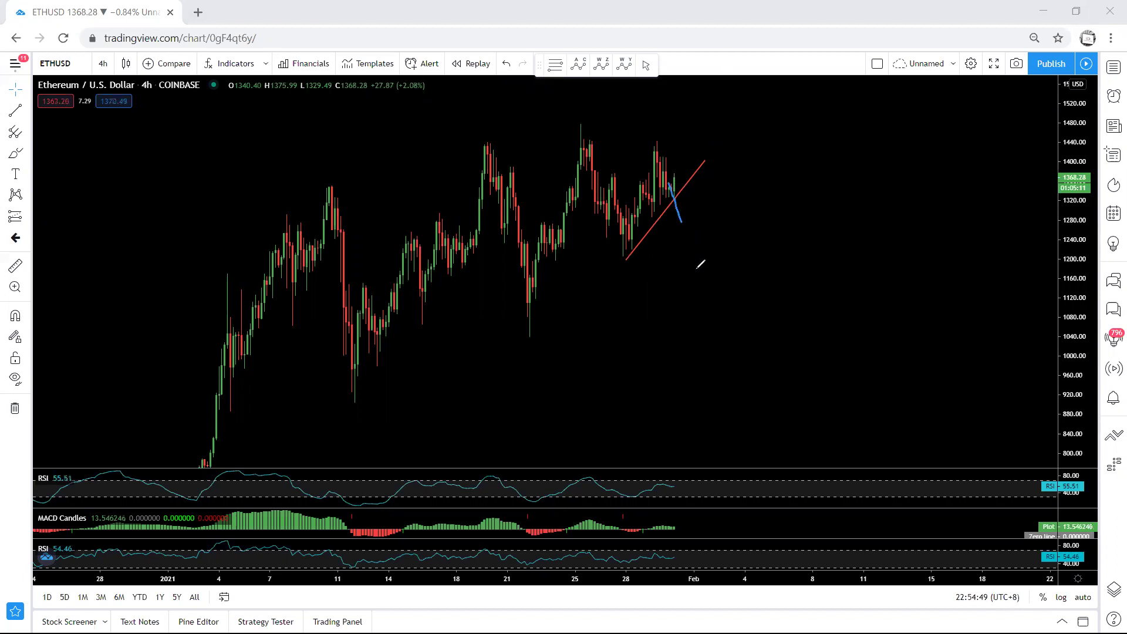
pyautogui.moveTo(673, 190)
pyautogui.mouseDown()
pyautogui.moveTo(680, 144)
pyautogui.moveTo(716, 283)
pyautogui.moveTo(747, 217)
pyautogui.mouseUp()
pyautogui.moveTo(773, 133)
pyautogui.mouseDown()
pyautogui.moveTo(769, 120)
pyautogui.moveTo(778, 141)
pyautogui.mouseUp()
pyautogui.moveTo(580, 109); pyautogui.dragTo(348, 173)
pyautogui.moveTo(731, 253); pyautogui.dragTo(339, 387)
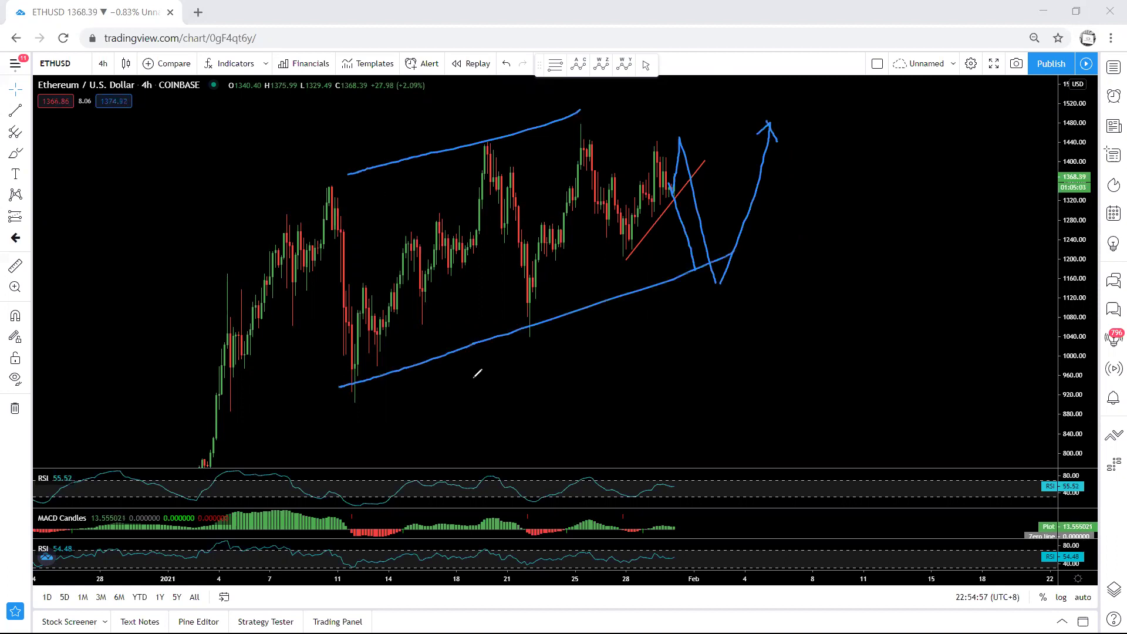
pyautogui.click(689, 67)
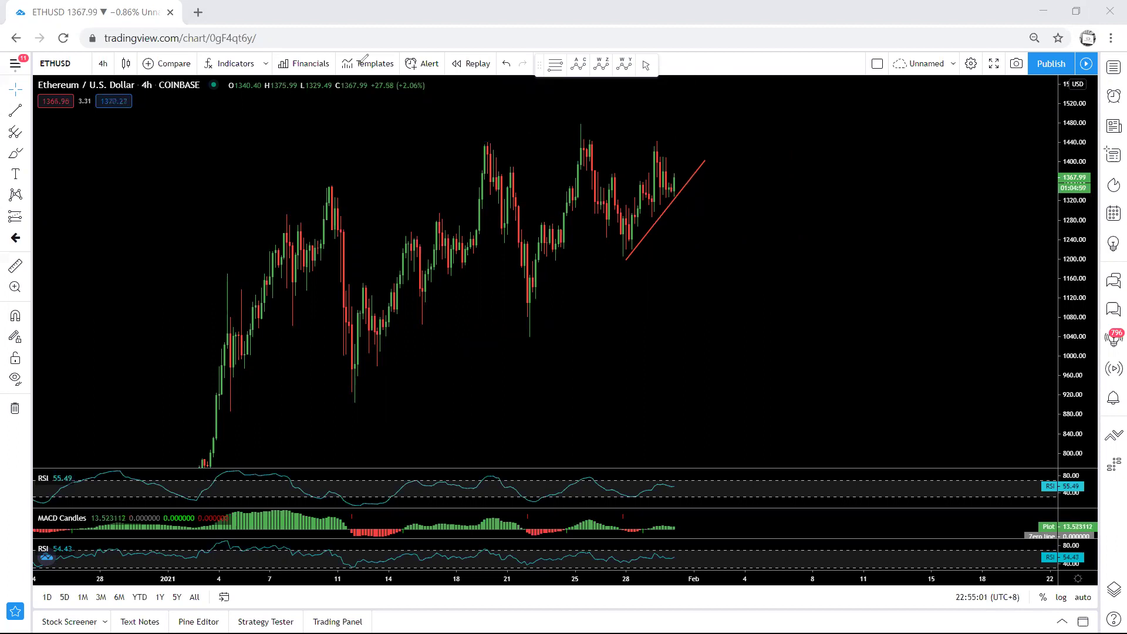
# - Sketch an upward arrow to about 1520 and a zigzag rise along the 4-hour trend line, clearing each sketch
pyautogui.moveTo(664, 195)
pyautogui.mouseDown()
pyautogui.moveTo(678, 114)
pyautogui.moveTo(691, 116)
pyautogui.mouseUp()
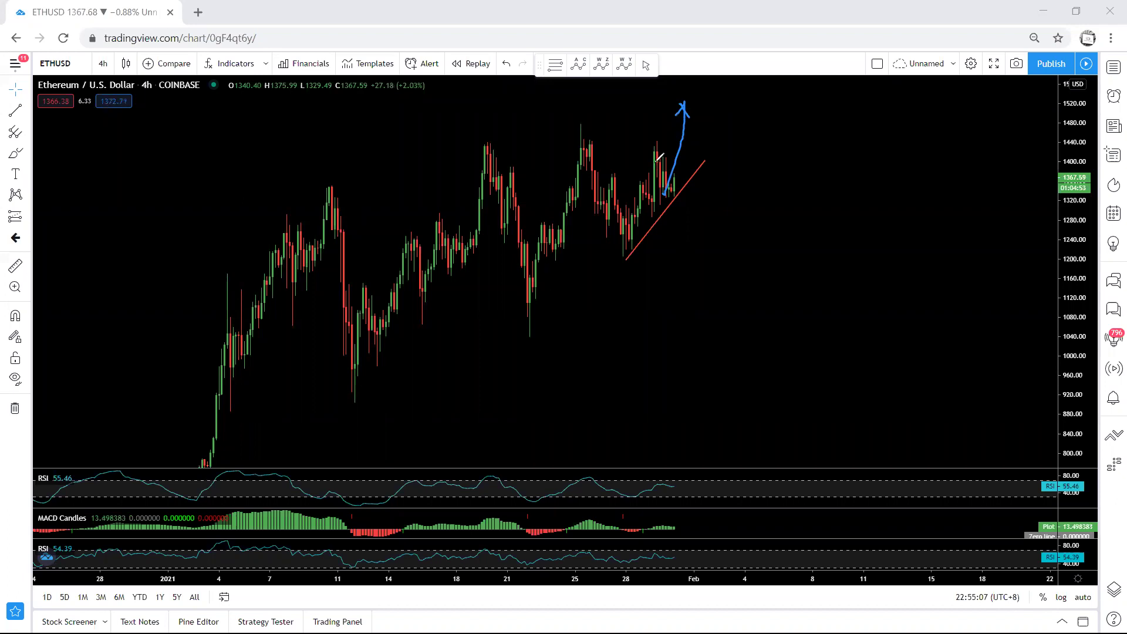
pyautogui.moveTo(654, 139); pyautogui.dragTo(668, 176)
pyautogui.press('e')
pyautogui.moveTo(647, 205)
pyautogui.mouseDown()
pyautogui.moveTo(663, 148)
pyautogui.moveTo(681, 159)
pyautogui.moveTo(707, 140)
pyautogui.moveTo(711, 119)
pyautogui.moveTo(669, 193)
pyautogui.moveTo(611, 242)
pyautogui.mouseUp()
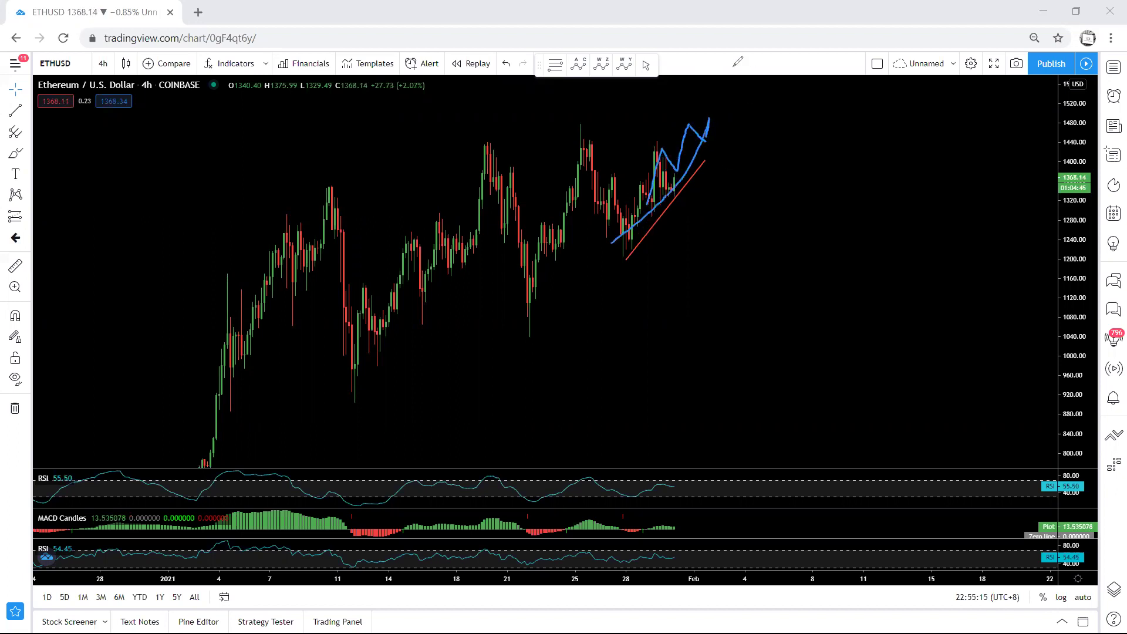
pyautogui.hotkey('ctrl', 'z')
pyautogui.hotkey('ctrl', 'z')
# - Sketch a break of the trend line to the marked low near 1200 with a circled rebound above 1500, clear it and leave drawing mode
pyautogui.moveTo(673, 174); pyautogui.dragTo(685, 257)
pyautogui.moveTo(606, 258)
pyautogui.mouseDown()
pyautogui.moveTo(658, 257)
pyautogui.moveTo(738, 99)
pyautogui.moveTo(695, 211)
pyautogui.moveTo(705, 238)
pyautogui.mouseUp()
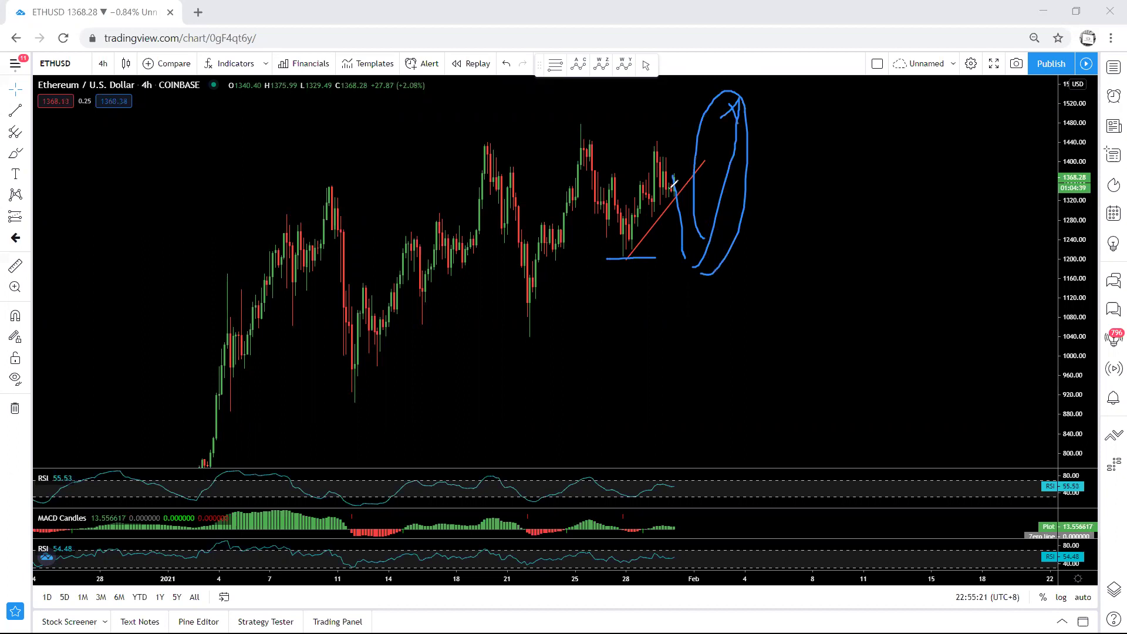
pyautogui.moveTo(677, 174)
pyautogui.mouseDown()
pyautogui.moveTo(669, 125)
pyautogui.moveTo(666, 134)
pyautogui.mouseUp()
pyautogui.click(706, 69)
pyautogui.click(386, 81)
pyautogui.click(672, 167)
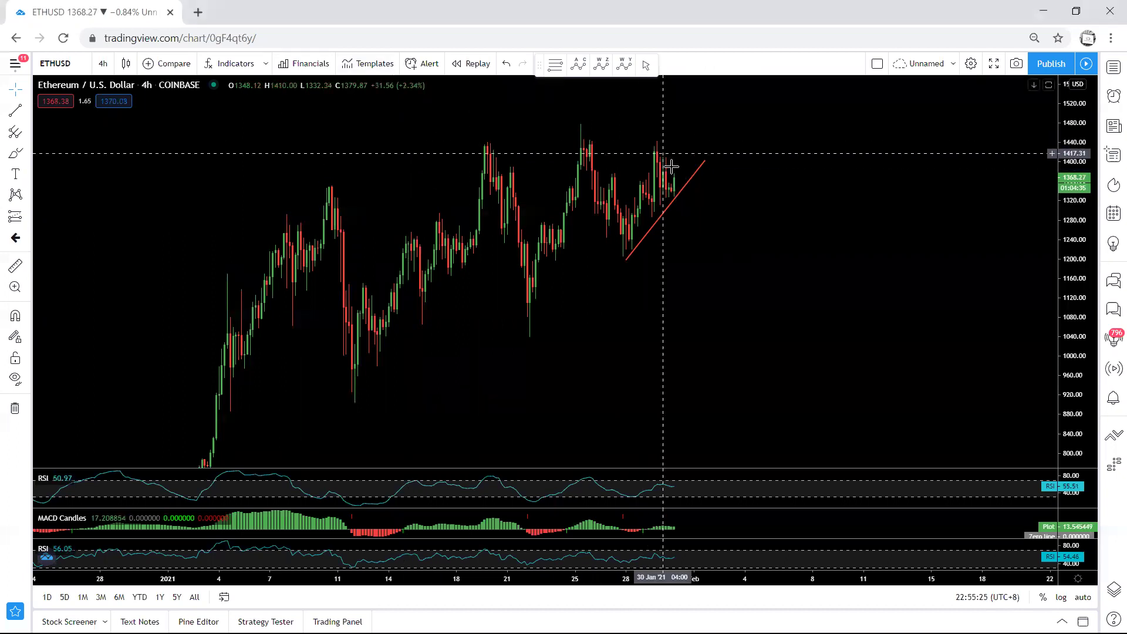
# - Switch the ETHUSD chart to the 1-hour interval
pyautogui.click(103, 63)
pyautogui.click(111, 259)
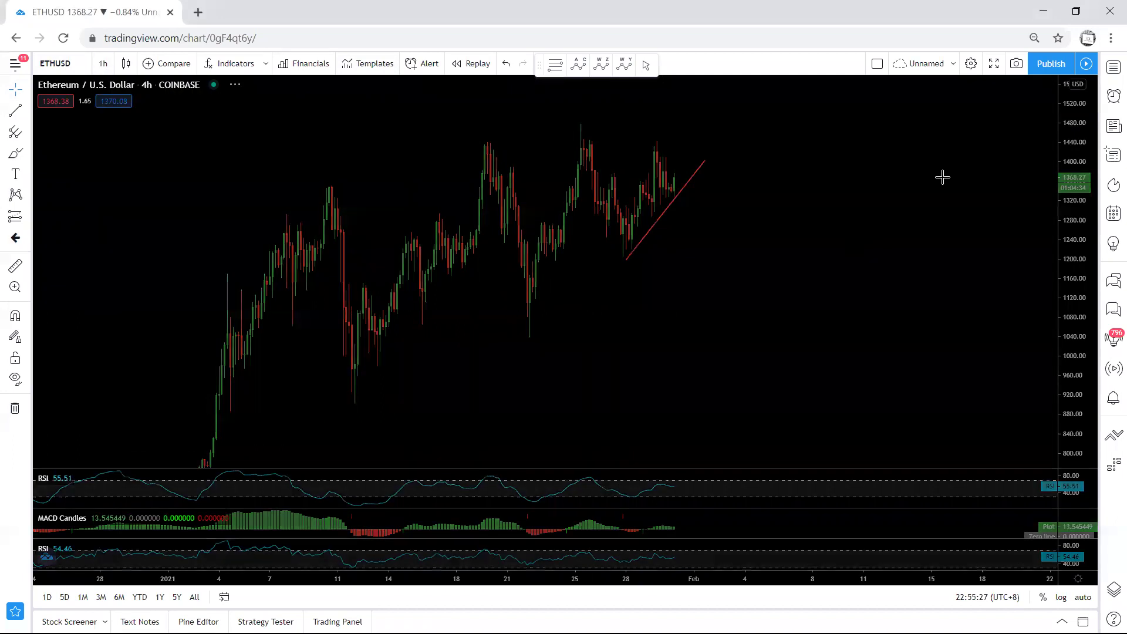
pyautogui.doubleClick(1082, 259)
pyautogui.scroll(-1, 952, 280)
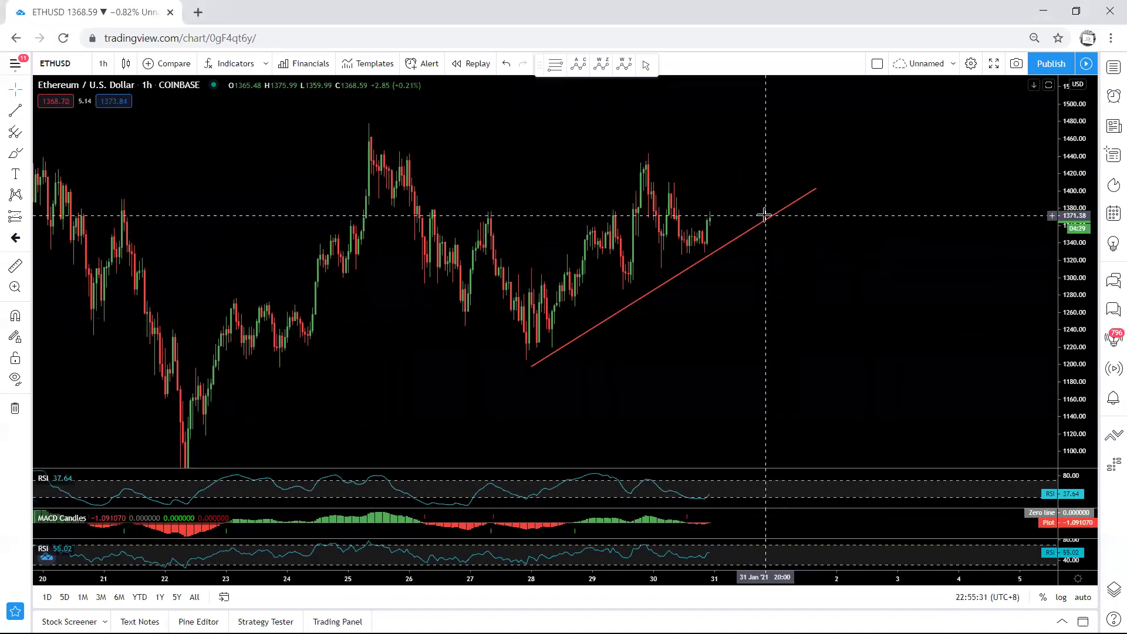
# - Raise the minimum hours value in the trend line's visibility settings to hide the line on the 1-hour chart
pyautogui.doubleClick(766, 219)
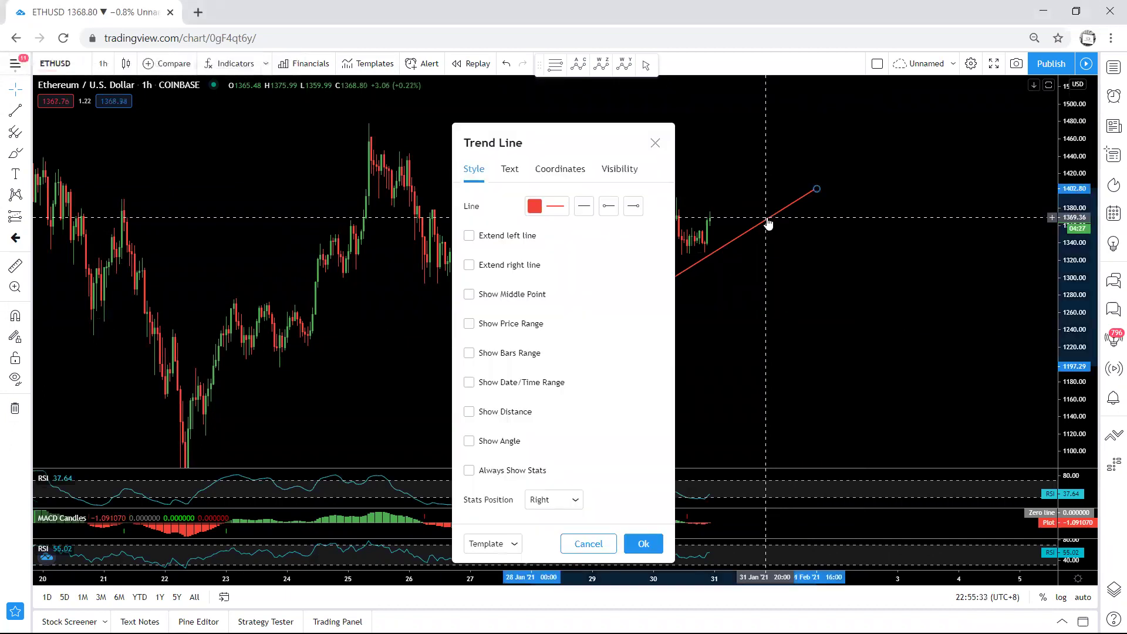
pyautogui.click(619, 169)
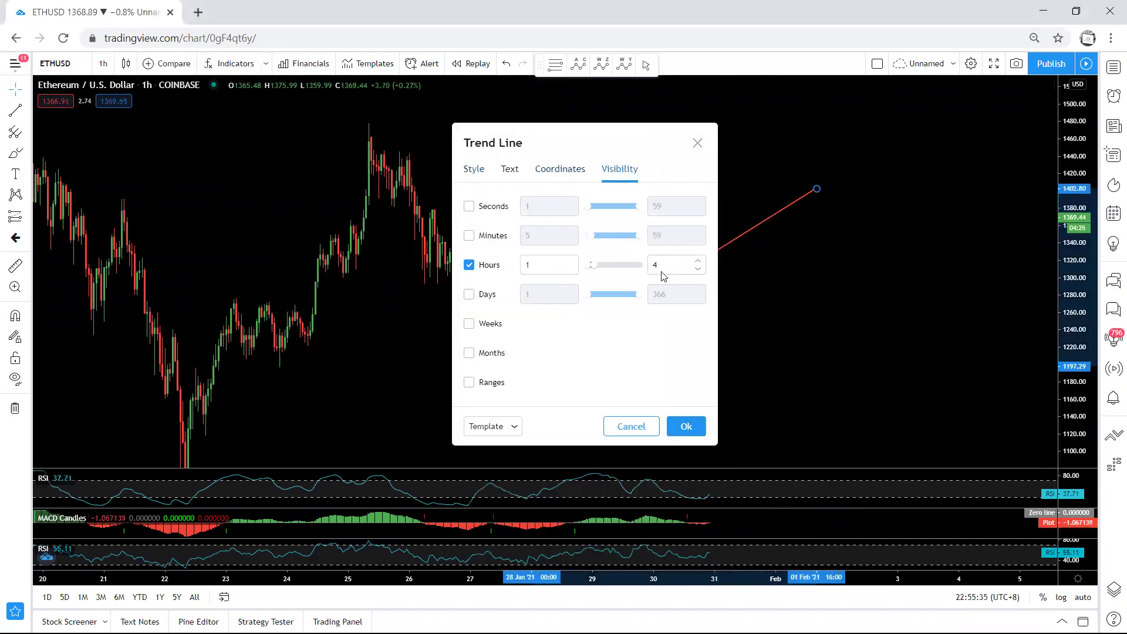
pyautogui.click(573, 262)
pyautogui.click(686, 425)
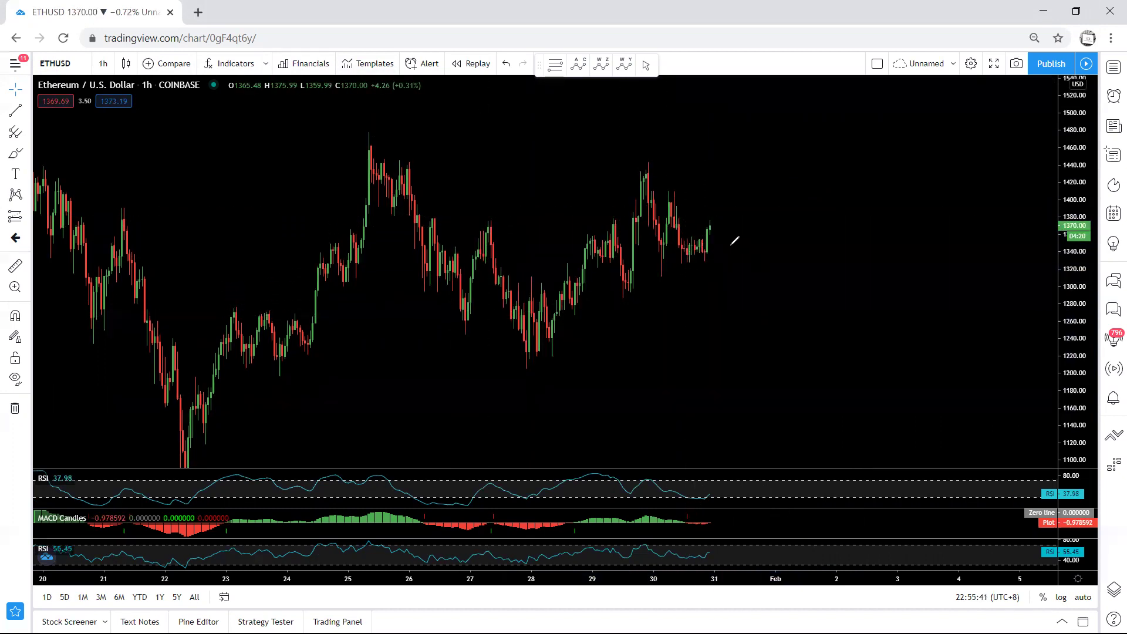
# - Sketch a direct drop to about 1200, replace it with a rise to about 1455 followed by a drop, and clear the sketch
pyautogui.moveTo(710, 225)
pyautogui.mouseDown()
pyautogui.moveTo(737, 352)
pyautogui.moveTo(728, 356)
pyautogui.moveTo(742, 375)
pyautogui.mouseUp()
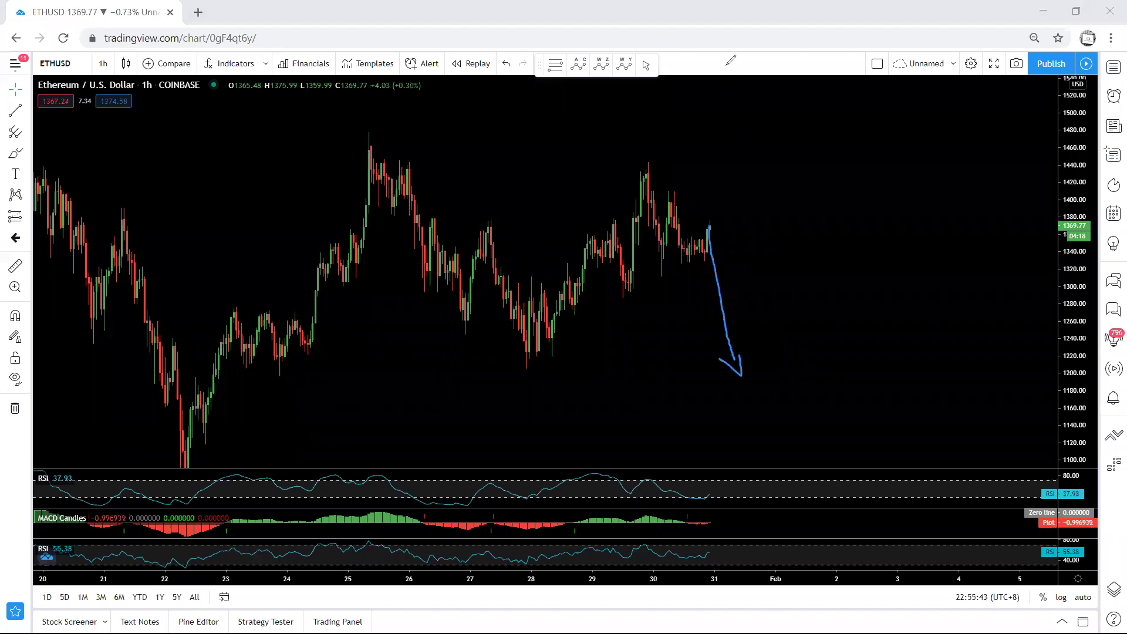
pyautogui.press('e')
pyautogui.moveTo(706, 257)
pyautogui.mouseDown()
pyautogui.moveTo(744, 151)
pyautogui.moveTo(810, 360)
pyautogui.moveTo(791, 357)
pyautogui.mouseUp()
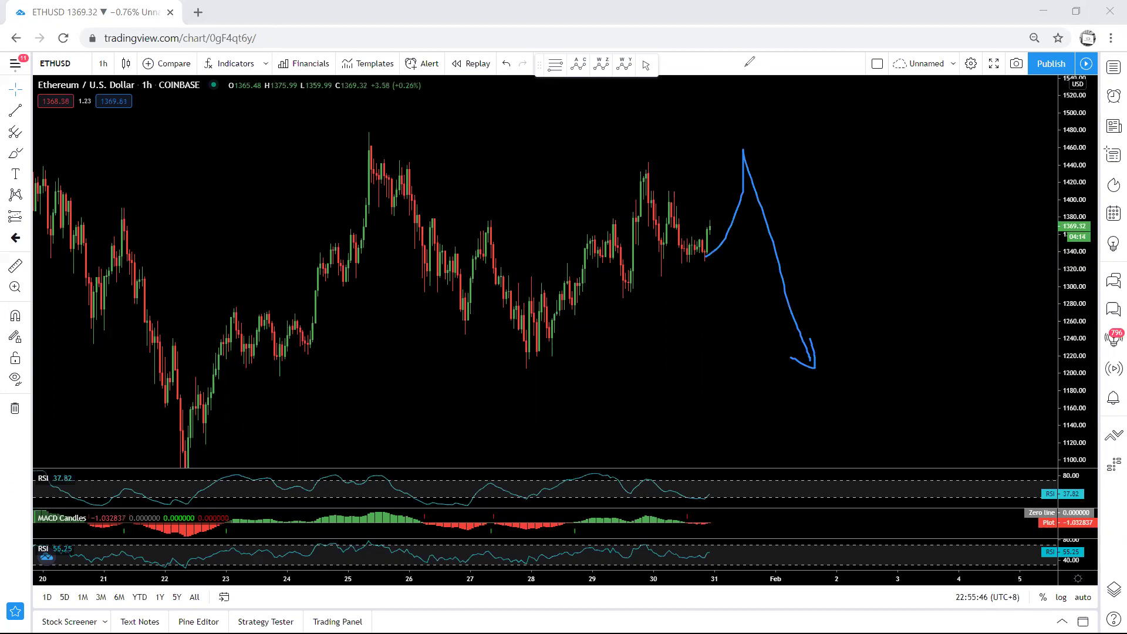
pyautogui.hotkey('ctrl', 'z')
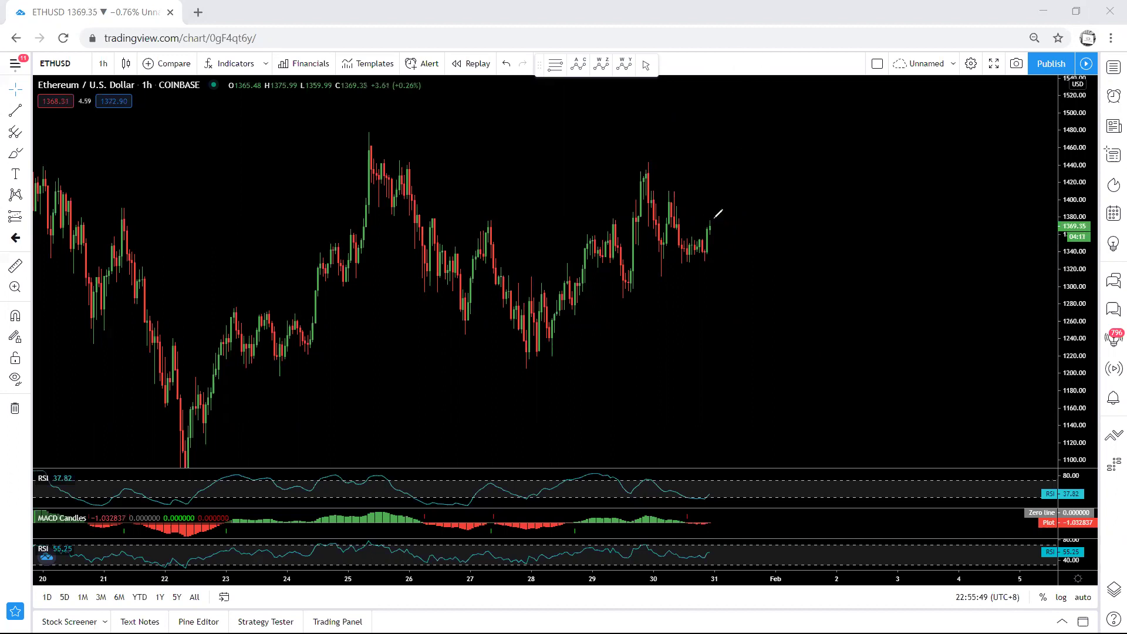
# - Sketch a converging pattern around the 30 January swings with the preceding leg and a projected continuation, and clear it
pyautogui.moveTo(696, 252)
pyautogui.mouseDown()
pyautogui.moveTo(714, 220)
pyautogui.moveTo(671, 202)
pyautogui.moveTo(706, 216)
pyautogui.mouseUp()
pyautogui.moveTo(694, 265); pyautogui.dragTo(670, 274)
pyautogui.moveTo(646, 176); pyautogui.dragTo(664, 256)
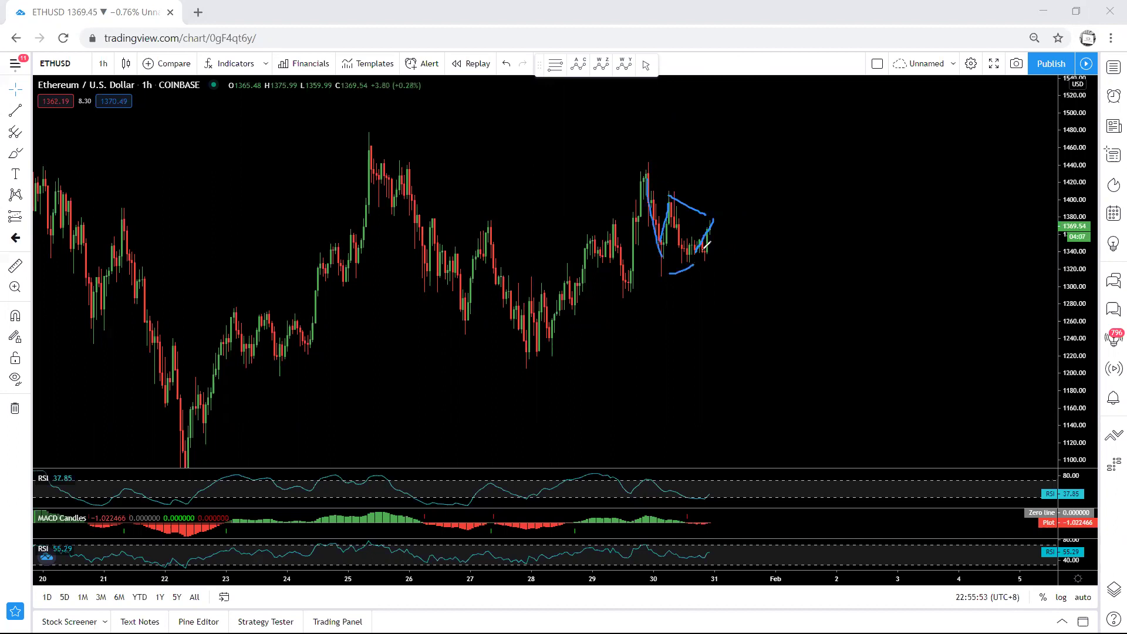
pyautogui.moveTo(708, 216)
pyautogui.mouseDown()
pyautogui.moveTo(732, 288)
pyautogui.moveTo(775, 166)
pyautogui.moveTo(778, 179)
pyautogui.mouseUp()
pyautogui.moveTo(644, 173); pyautogui.dragTo(622, 282)
pyautogui.click(718, 66)
# - Sketch a downward arrow to about 1300, mark the two recent lows, add an oval for the rebound, and clear the sketch
pyautogui.moveTo(711, 220)
pyautogui.mouseDown()
pyautogui.moveTo(718, 287)
pyautogui.moveTo(696, 278)
pyautogui.mouseUp()
pyautogui.moveTo(653, 277); pyautogui.dragTo(669, 275)
pyautogui.moveTo(613, 301)
pyautogui.mouseDown()
pyautogui.moveTo(655, 300)
pyautogui.moveTo(715, 166)
pyautogui.moveTo(707, 247)
pyautogui.moveTo(724, 277)
pyautogui.mouseUp()
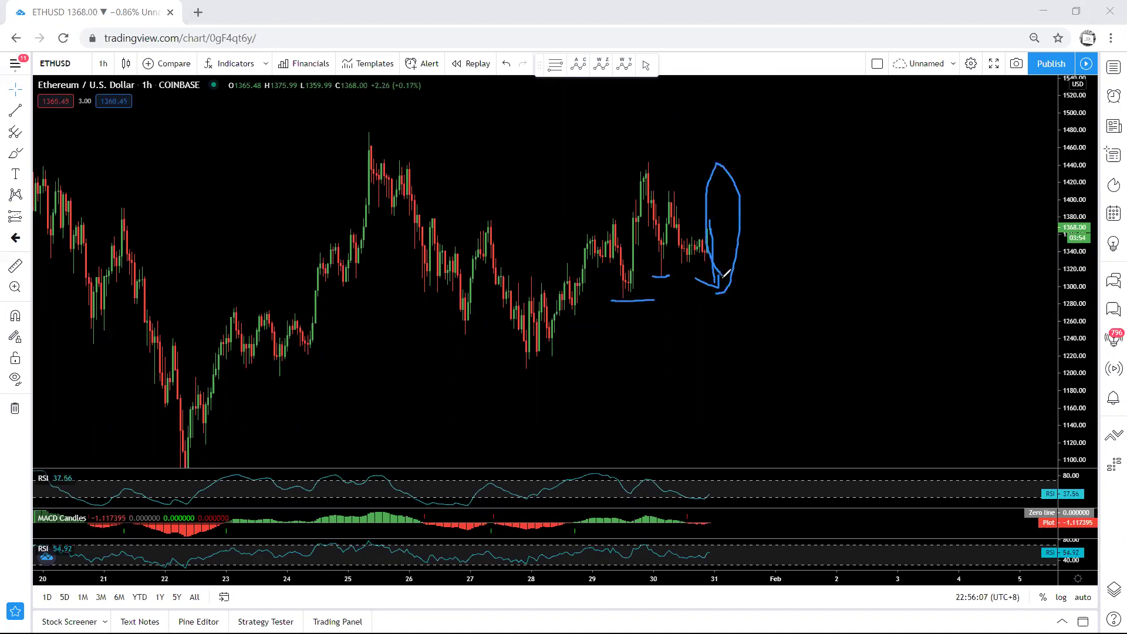
pyautogui.press('e')
# - Sketch falling lines above and below the pullback from the 30 January high with a breakout arrow to about 1510, and clear them
pyautogui.moveTo(646, 161); pyautogui.dragTo(705, 235)
pyautogui.moveTo(637, 221)
pyautogui.mouseDown()
pyautogui.moveTo(690, 252)
pyautogui.moveTo(730, 101)
pyautogui.moveTo(740, 126)
pyautogui.mouseUp()
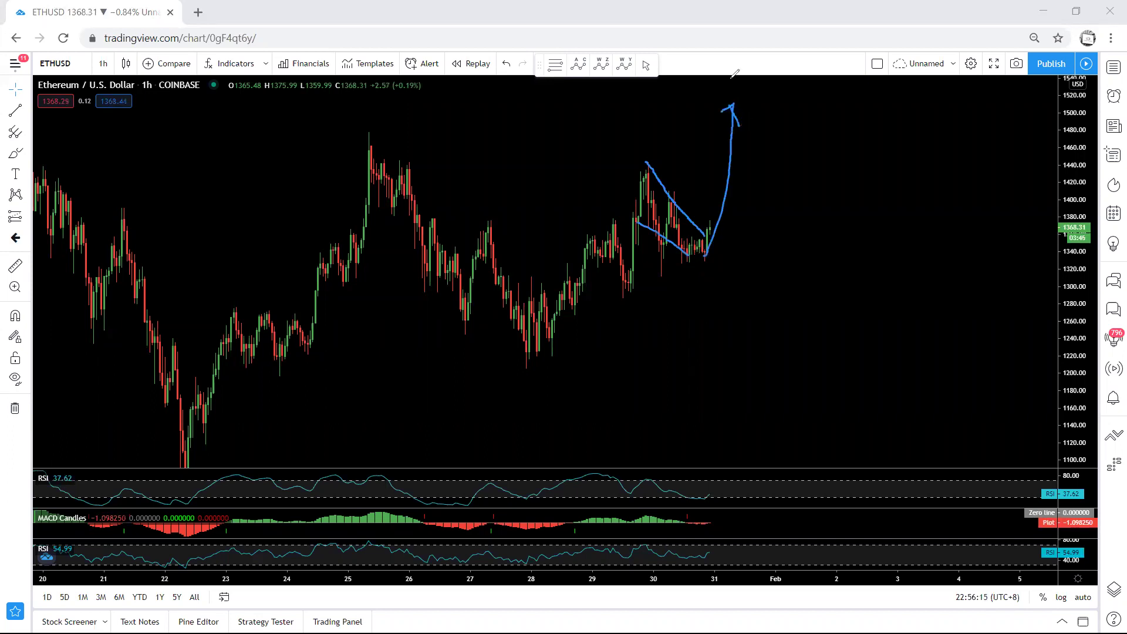
pyautogui.hotkey('ctrl', 'shift', '7')
# - Sketch a dip to the marked recent lows and a rebound past the marked high near 1440, and clear the sketch
pyautogui.moveTo(709, 223); pyautogui.dragTo(723, 278)
pyautogui.moveTo(647, 277)
pyautogui.mouseDown()
pyautogui.moveTo(669, 277)
pyautogui.moveTo(643, 298)
pyautogui.mouseUp()
pyautogui.moveTo(719, 284)
pyautogui.mouseDown()
pyautogui.moveTo(780, 167)
pyautogui.moveTo(727, 224)
pyautogui.moveTo(758, 263)
pyautogui.moveTo(828, 178)
pyautogui.moveTo(845, 191)
pyautogui.moveTo(835, 165)
pyautogui.moveTo(836, 199)
pyautogui.mouseUp()
pyautogui.moveTo(634, 164); pyautogui.dragTo(686, 152)
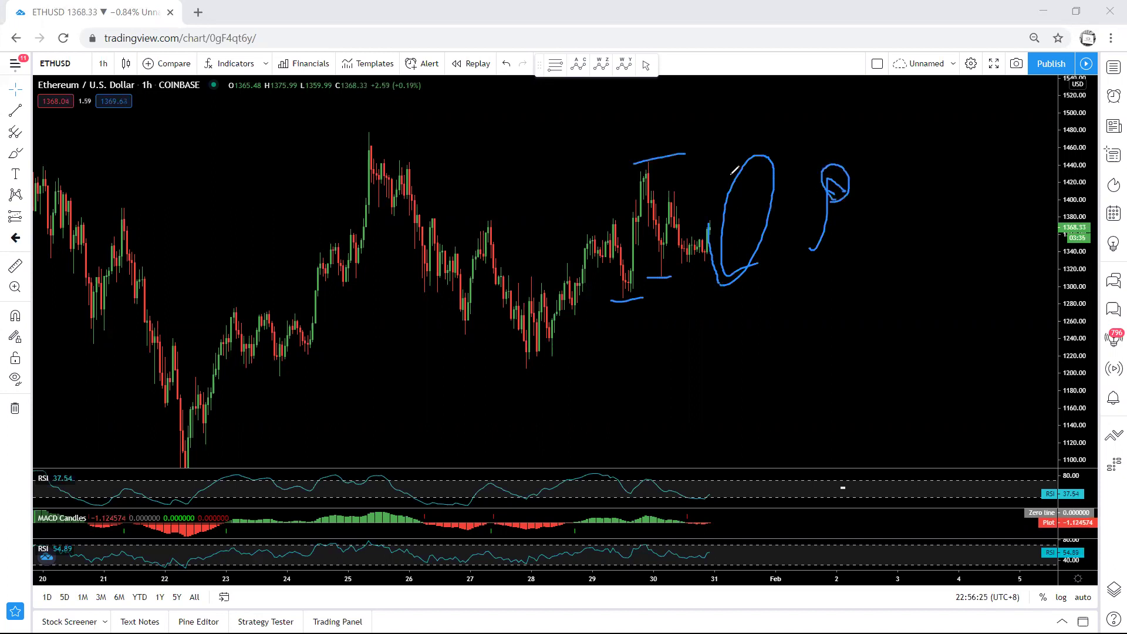
pyautogui.moveTo(619, 159); pyautogui.dragTo(690, 159)
pyautogui.moveTo(724, 264); pyautogui.dragTo(767, 100)
pyautogui.click(756, 112)
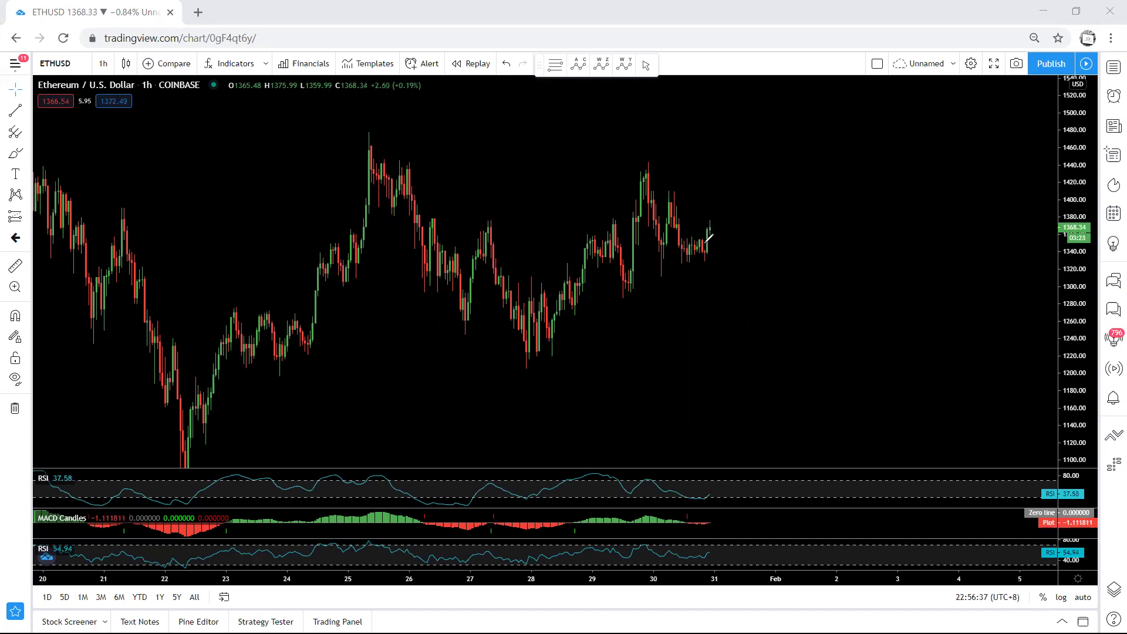
# - Sketch a rise to about 1455, a drop to the marked 28 January low near 1200, and a circled rebound to about 1520
pyautogui.moveTo(706, 246)
pyautogui.mouseDown()
pyautogui.moveTo(723, 289)
pyautogui.moveTo(711, 250)
pyautogui.moveTo(724, 150)
pyautogui.moveTo(778, 362)
pyautogui.moveTo(761, 363)
pyautogui.mouseUp()
pyautogui.moveTo(505, 368); pyautogui.dragTo(581, 367)
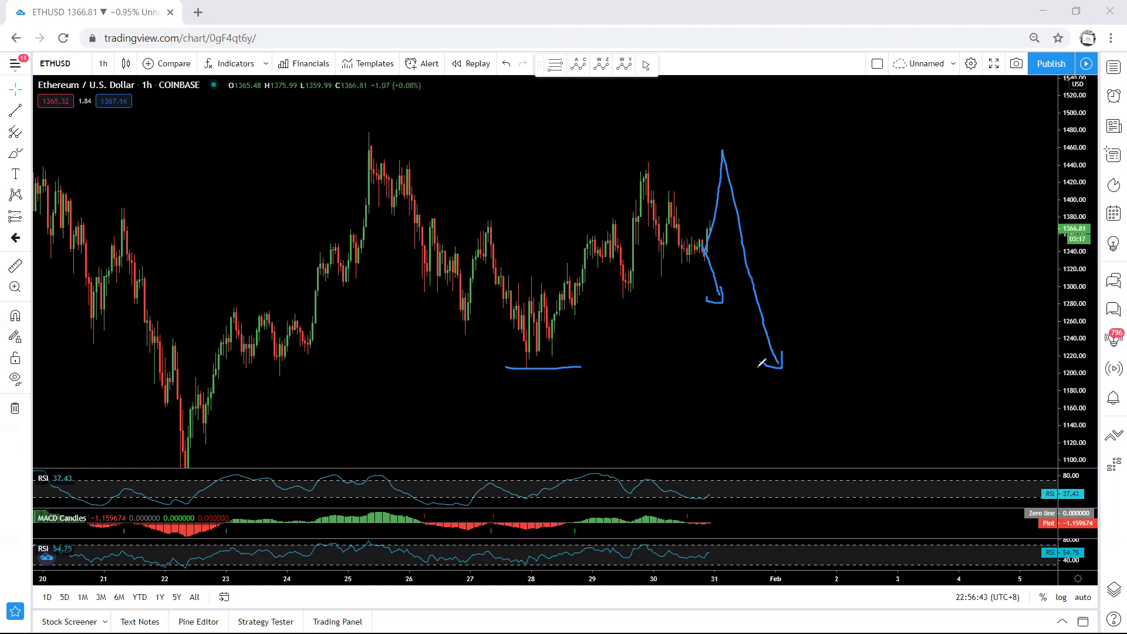
pyautogui.moveTo(782, 370)
pyautogui.mouseDown()
pyautogui.moveTo(893, 115)
pyautogui.moveTo(774, 333)
pyautogui.moveTo(784, 367)
pyautogui.moveTo(887, 142)
pyautogui.mouseUp()
pyautogui.moveTo(893, 92)
pyautogui.mouseDown()
pyautogui.moveTo(893, 141)
pyautogui.moveTo(905, 137)
pyautogui.mouseUp()
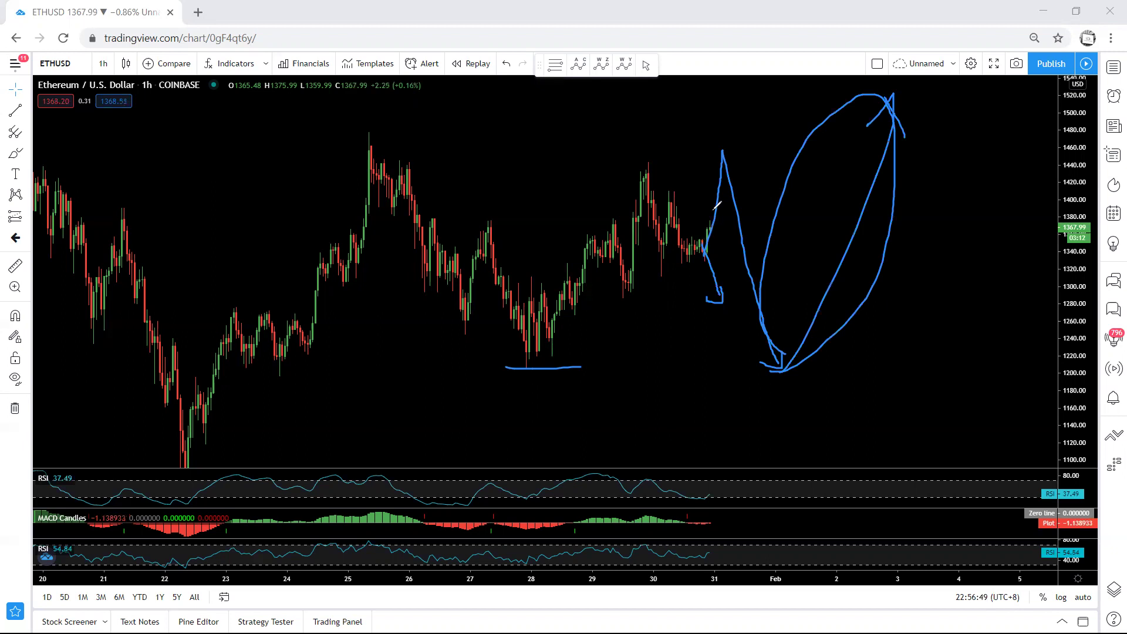
# - Sketch a dip to about 1310 with a circled rebound, mark the 30 January high, add an arrow to about 1525, and clear the sketch
pyautogui.moveTo(726, 254)
pyautogui.mouseDown()
pyautogui.moveTo(734, 271)
pyautogui.moveTo(770, 140)
pyautogui.moveTo(740, 232)
pyautogui.moveTo(745, 258)
pyautogui.mouseUp()
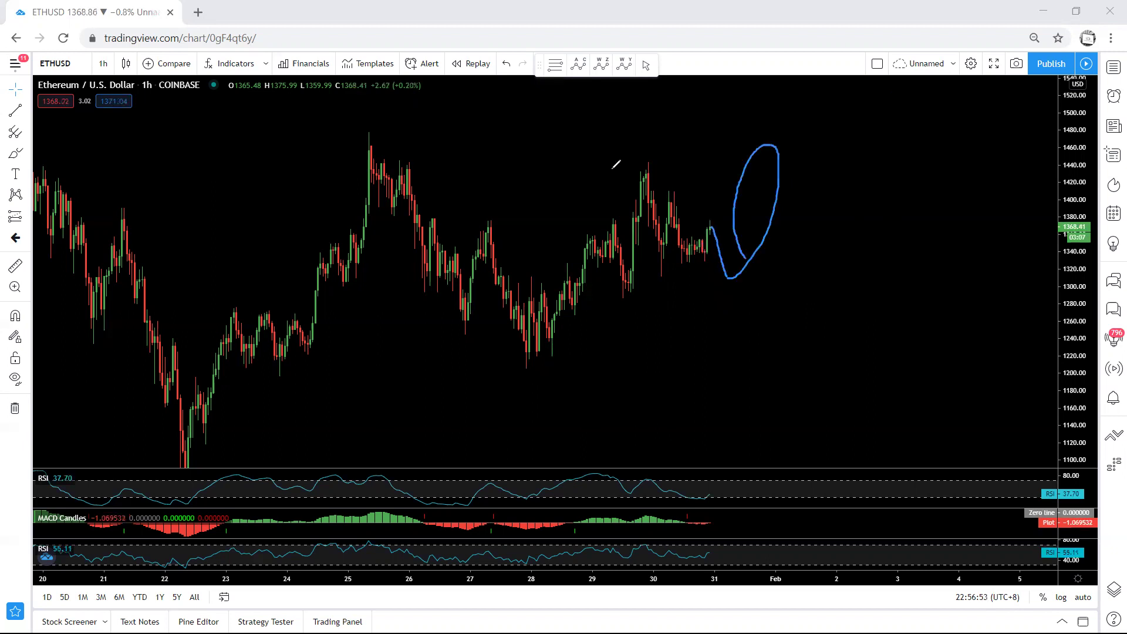
pyautogui.moveTo(608, 159); pyautogui.dragTo(682, 153)
pyautogui.moveTo(628, 161); pyautogui.dragTo(673, 160)
pyautogui.moveTo(748, 187)
pyautogui.mouseDown()
pyautogui.moveTo(766, 91)
pyautogui.moveTo(748, 107)
pyautogui.mouseUp()
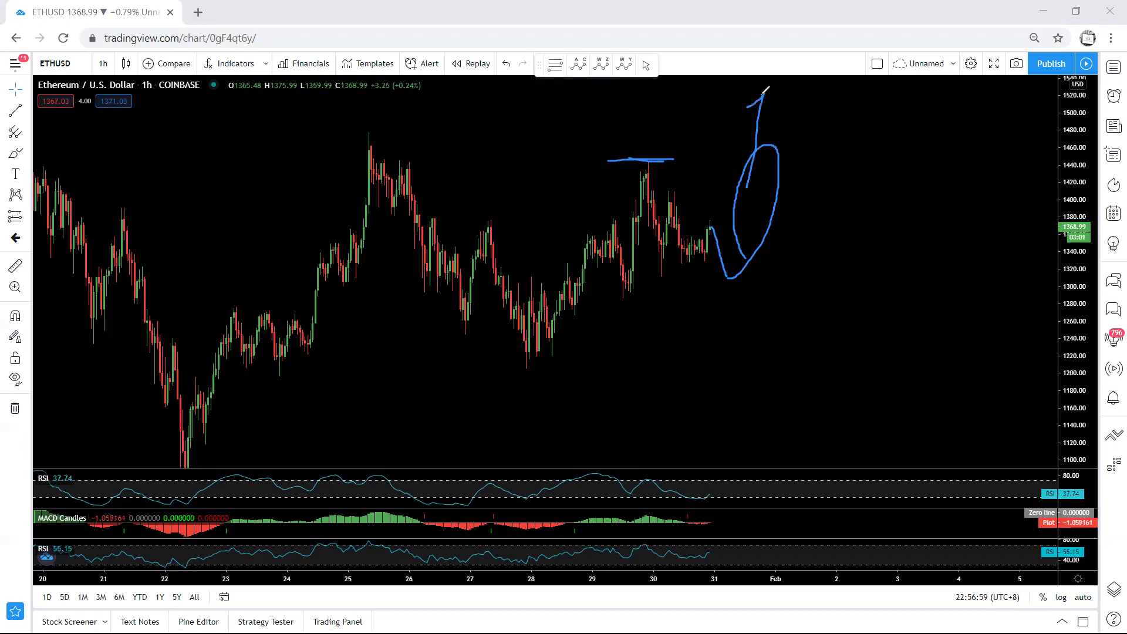
pyautogui.moveTo(727, 260)
pyautogui.mouseDown()
pyautogui.moveTo(766, 89)
pyautogui.moveTo(786, 124)
pyautogui.mouseUp()
pyautogui.hotkey('ctrl', 'shift', '7')
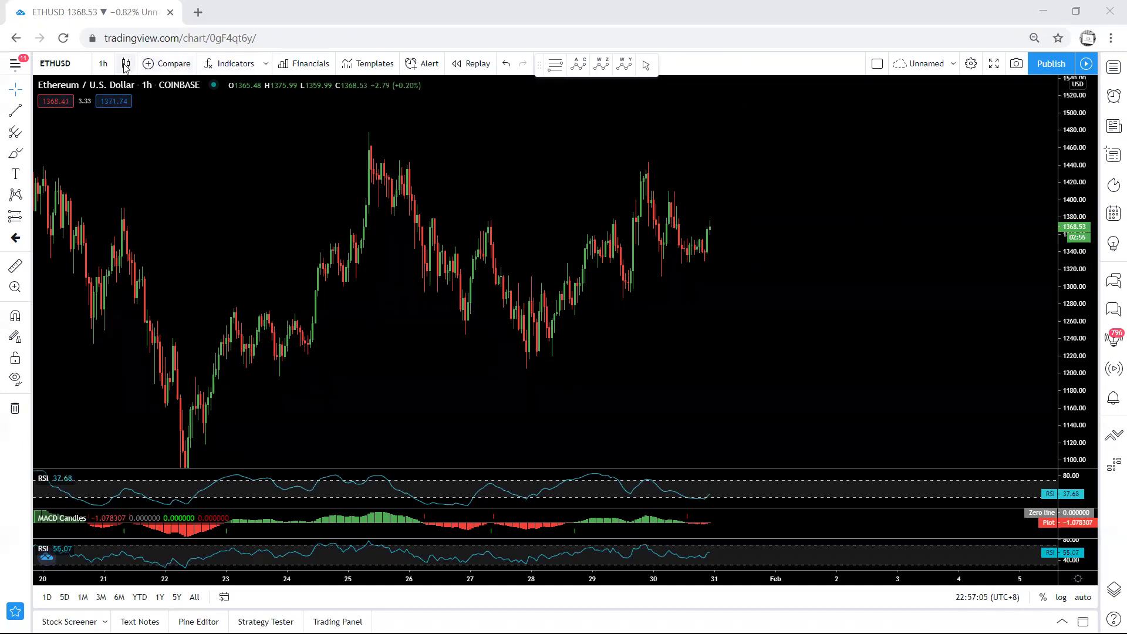
# - Switch to the 4-hour chart and draw a rising trend line under the lows from the 28 January low to about 1400
pyautogui.click(102, 64)
pyautogui.click(116, 315)
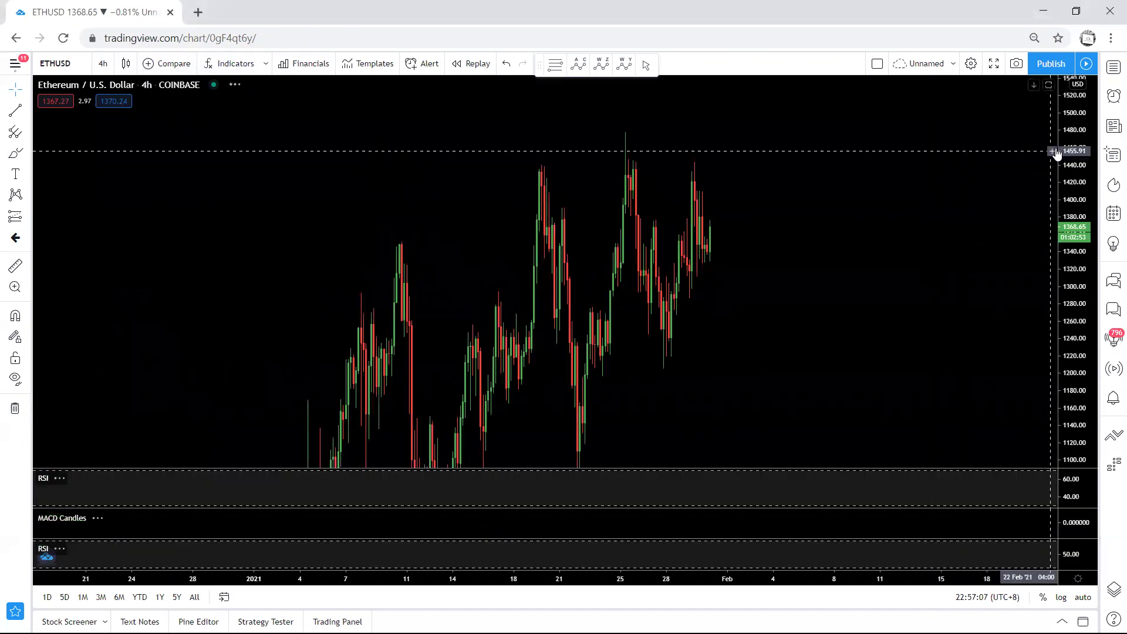
pyautogui.click(15, 110)
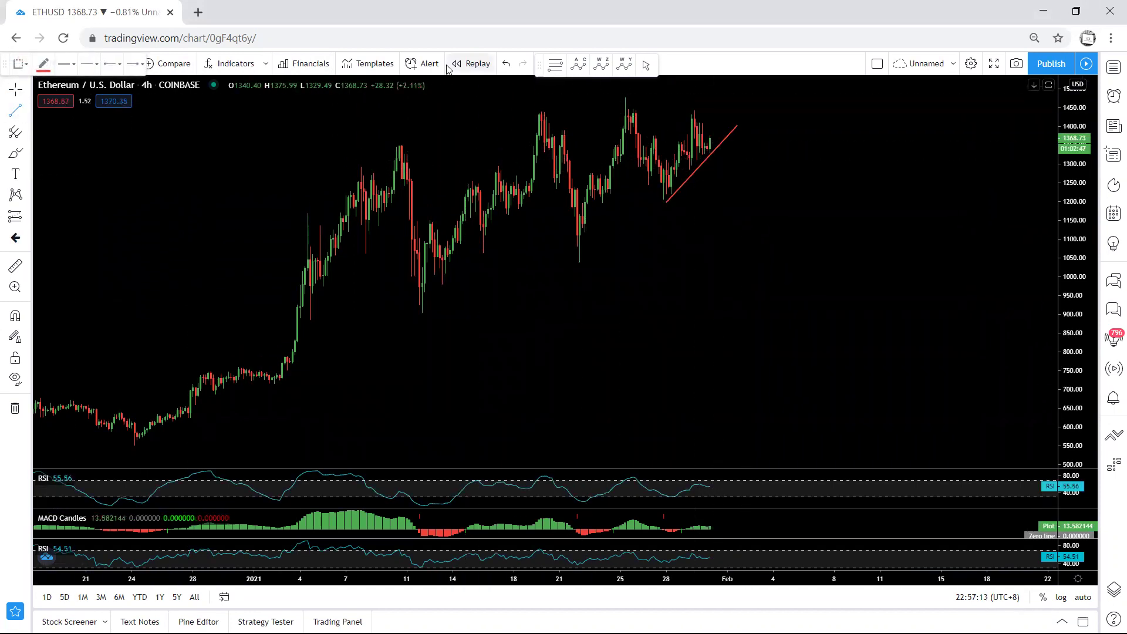
# - Sketch a circled drop through the trend line to about 1130, mark the 28 January low, add a rebound arrow to about 1460, and clear the sketch
pyautogui.moveTo(718, 202)
pyautogui.mouseDown()
pyautogui.moveTo(730, 171)
pyautogui.moveTo(702, 193)
pyautogui.moveTo(711, 207)
pyautogui.mouseUp()
pyautogui.moveTo(696, 120)
pyautogui.mouseDown()
pyautogui.moveTo(730, 205)
pyautogui.moveTo(720, 215)
pyautogui.mouseUp()
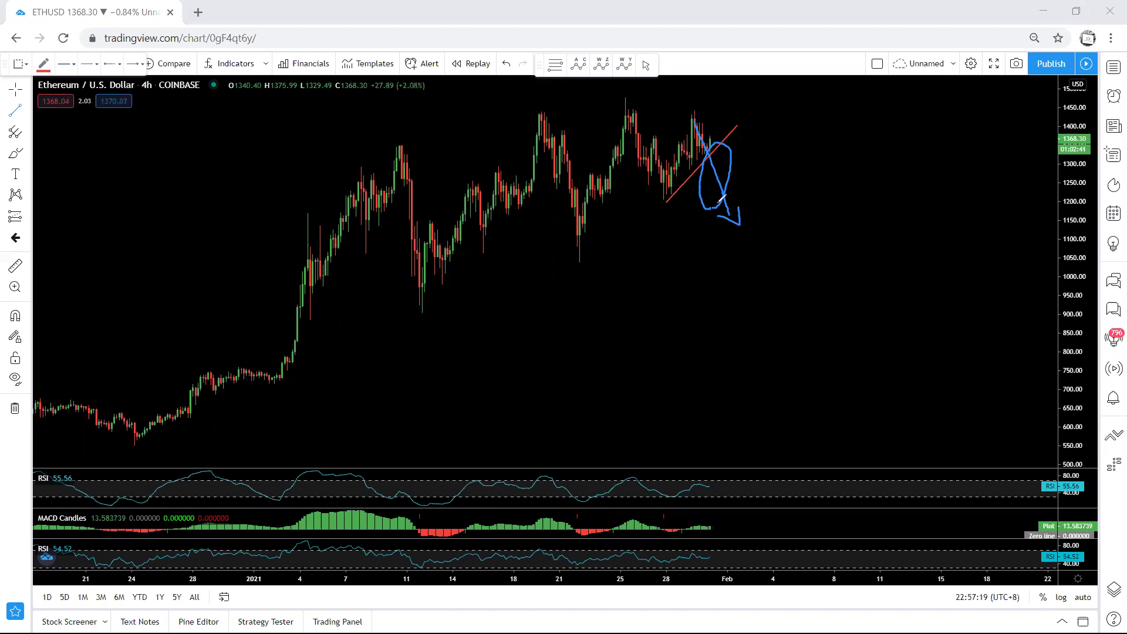
pyautogui.moveTo(654, 203)
pyautogui.mouseDown()
pyautogui.moveTo(704, 201)
pyautogui.moveTo(775, 101)
pyautogui.moveTo(785, 120)
pyautogui.mouseUp()
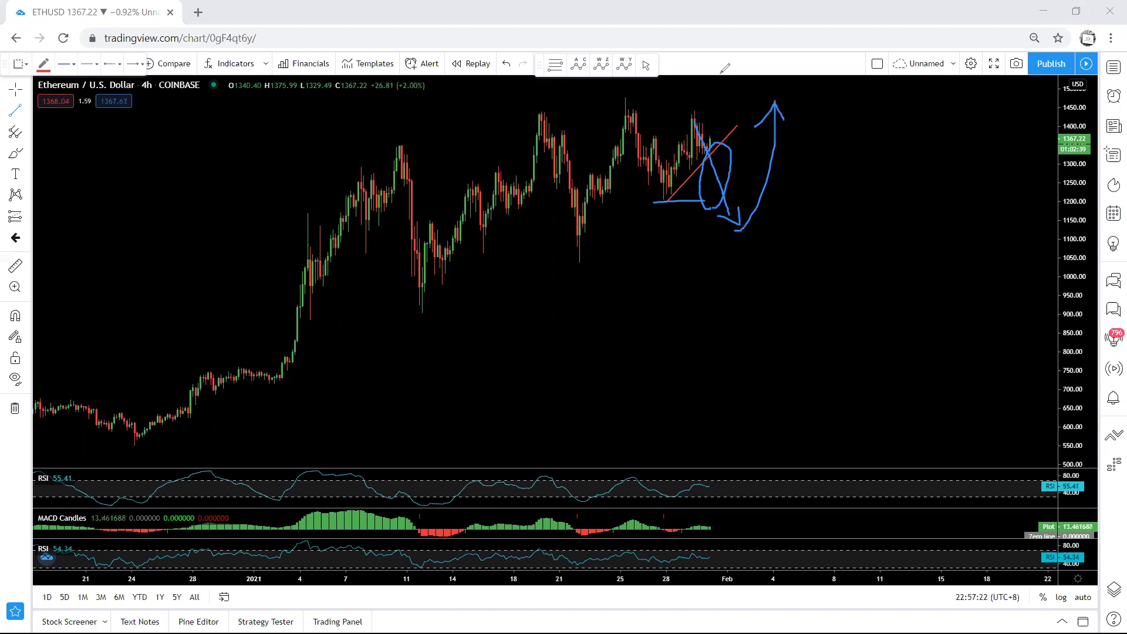
pyautogui.press('Escape')
pyautogui.click(14, 90)
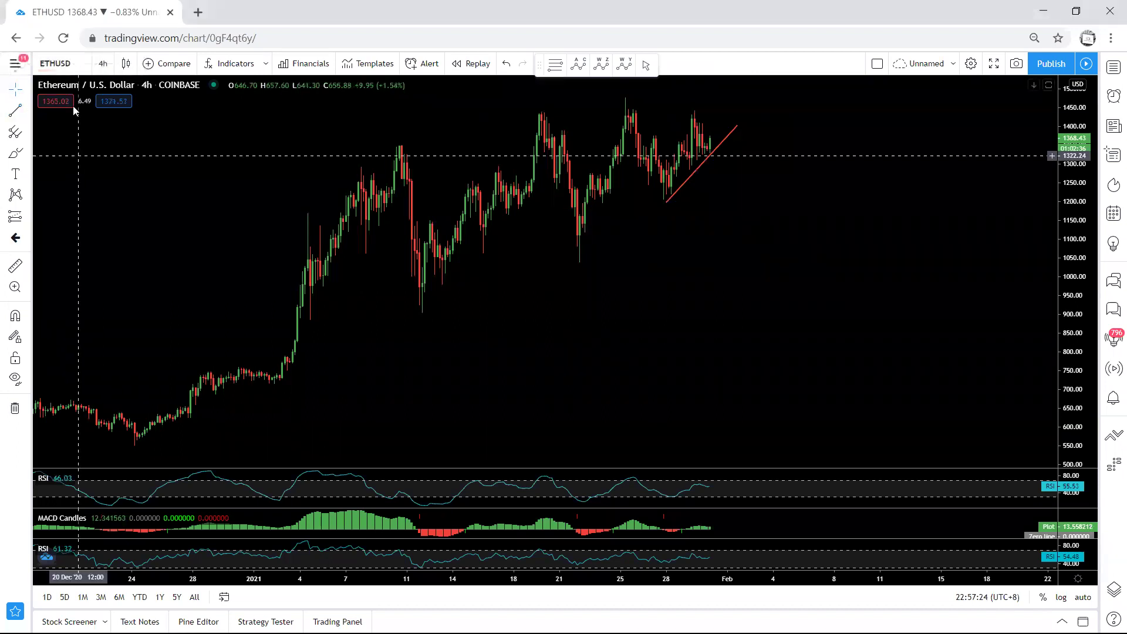
# - Switch the ETHUSD chart to the 1-hour interval
pyautogui.click(101, 64)
pyautogui.click(123, 258)
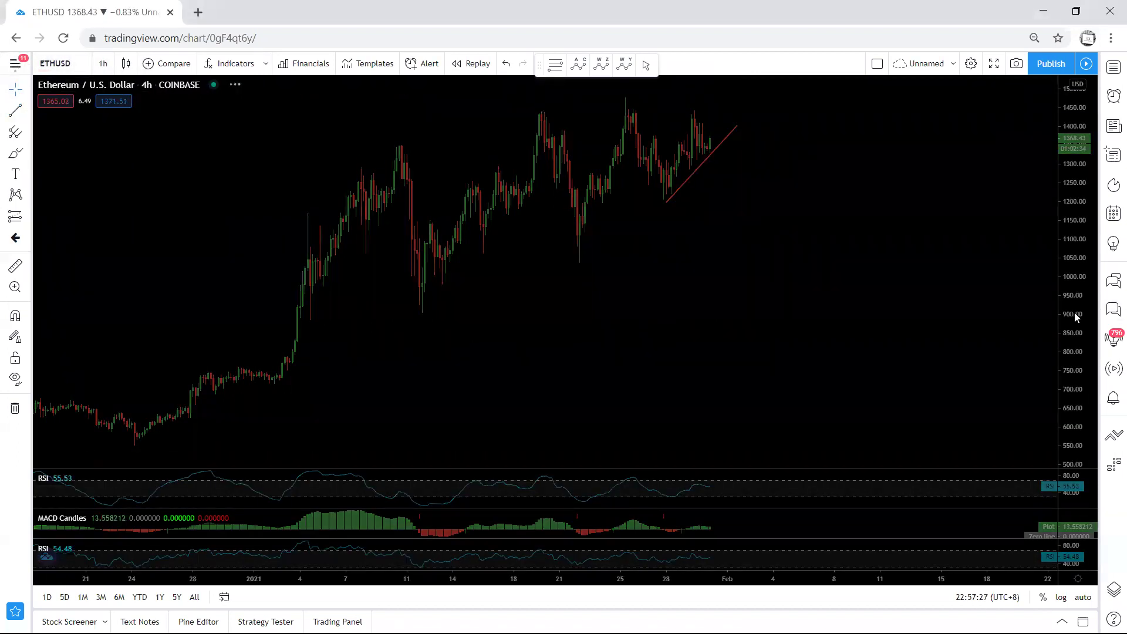